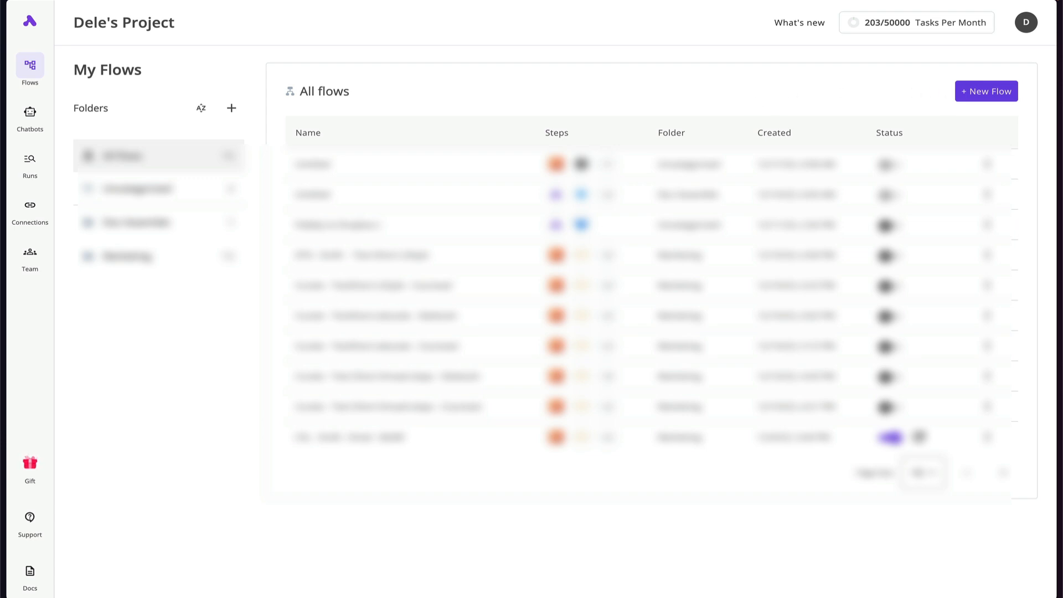
Create a new flow from scratch and search the trigger apps for 'Goog'.
click(984, 95)
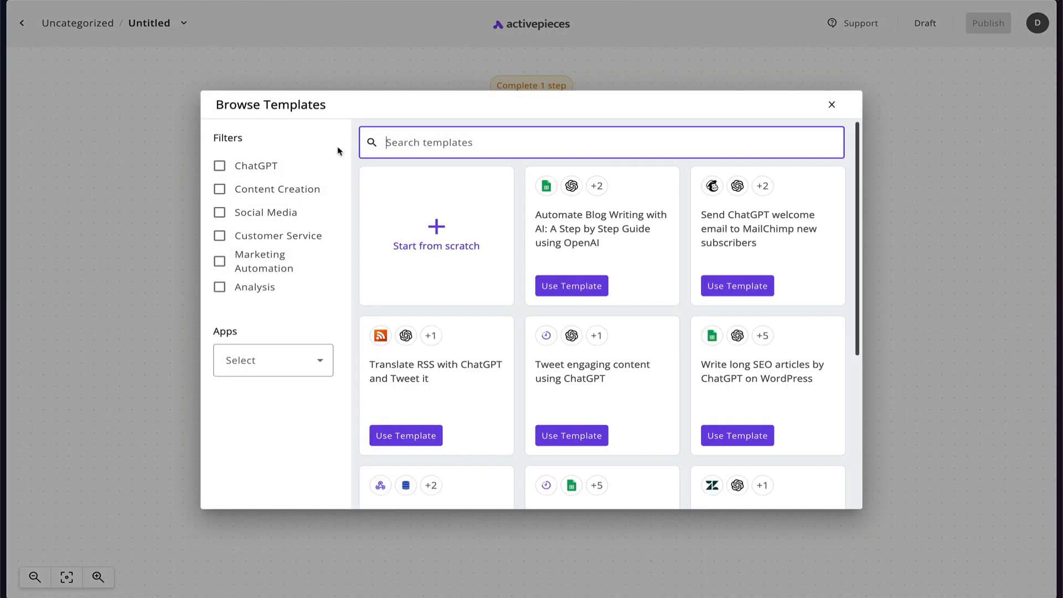
click(448, 239)
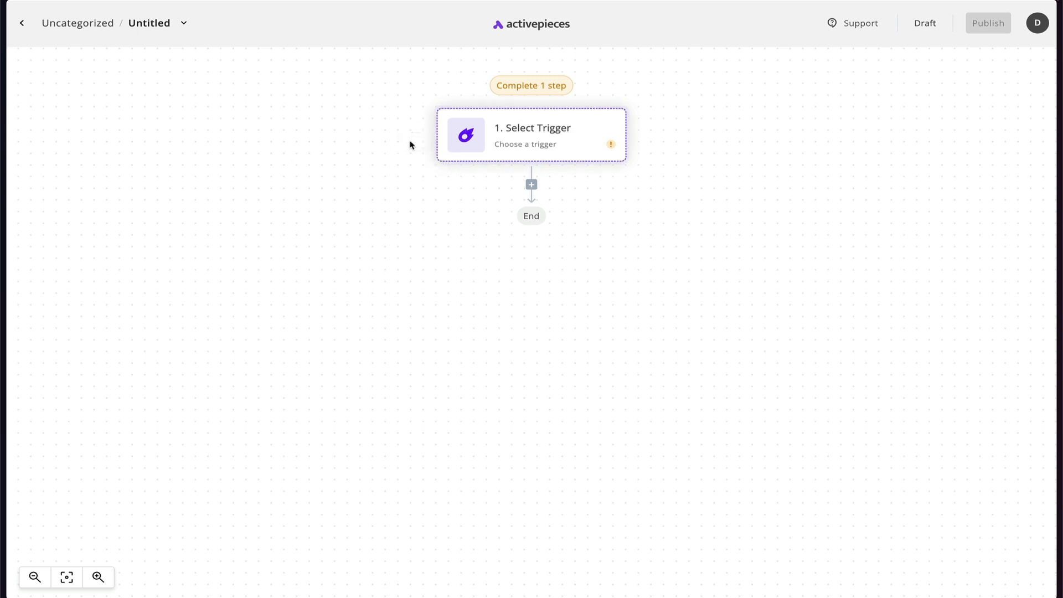
click(531, 145)
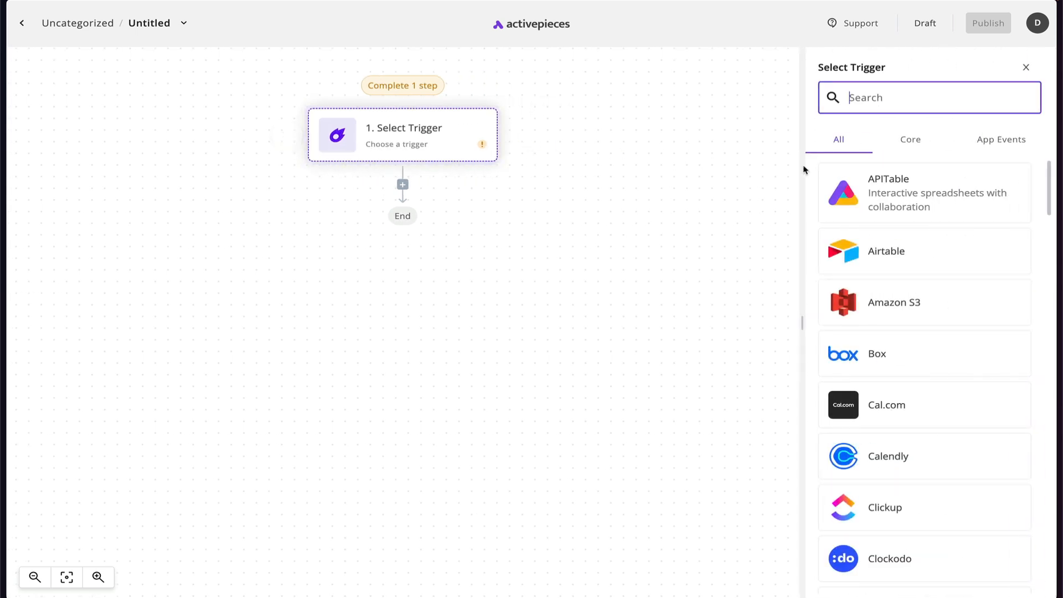
text(Goog)
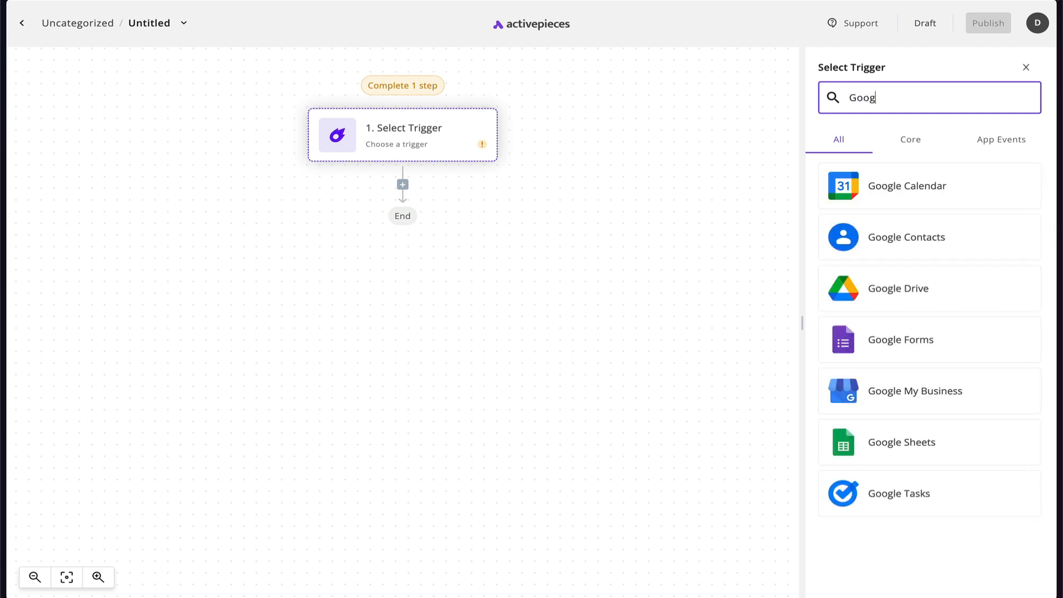
Make Google Drive's New File event the flow trigger and open its connection choices.
mouse_move(428, 139)
click(904, 293)
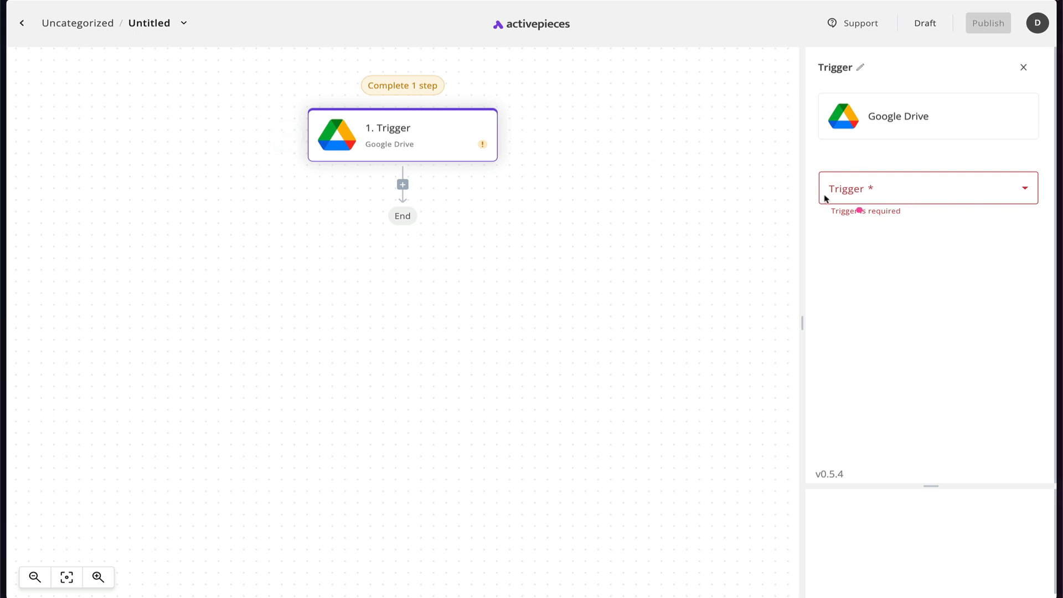
click(894, 198)
click(894, 229)
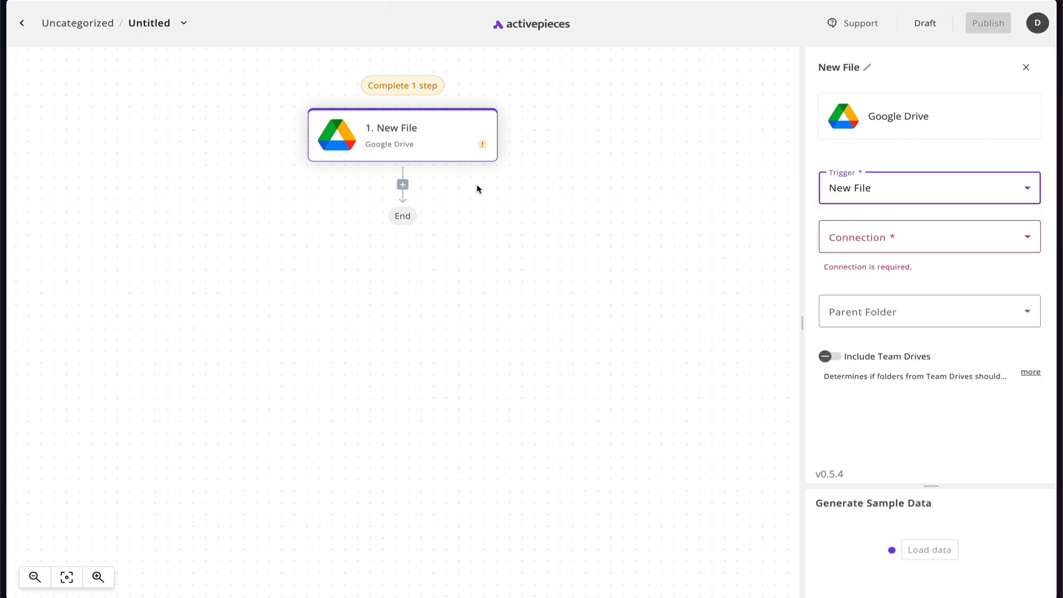
click(927, 243)
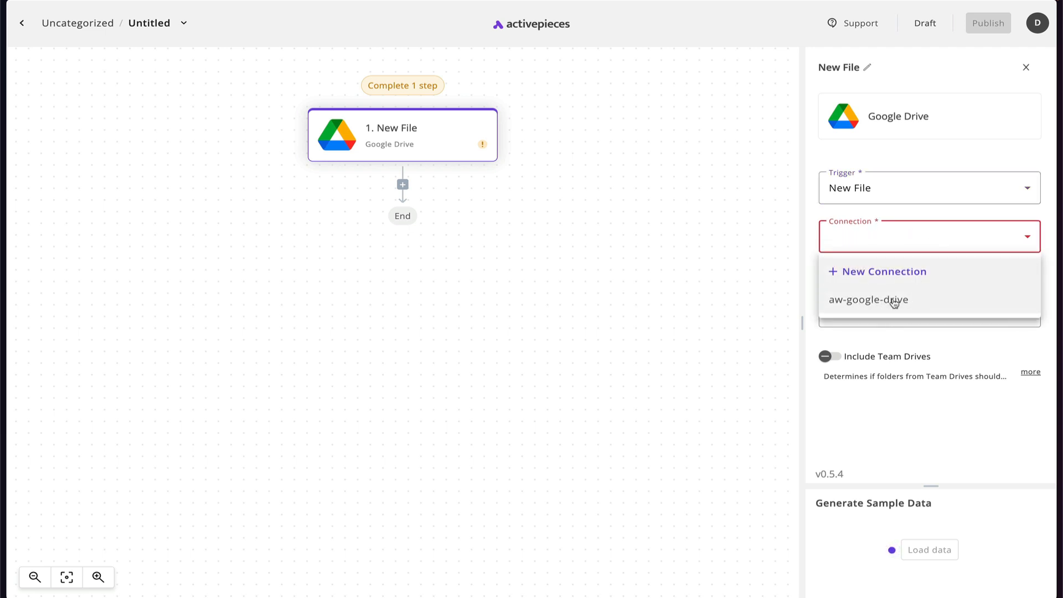
Start a new Google Drive connection that uses your own app credentials.
click(856, 284)
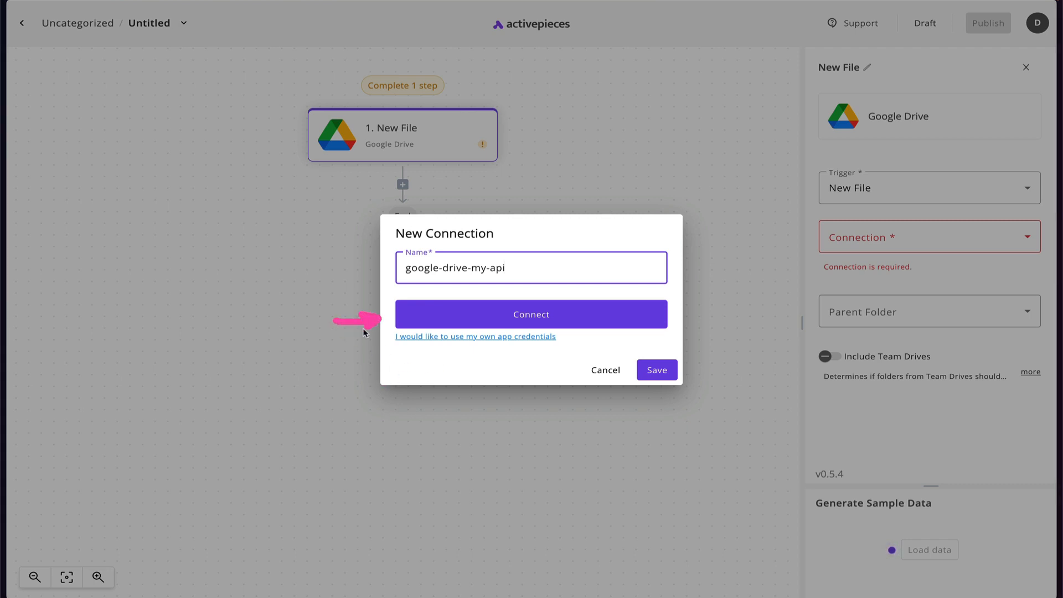
mouse_move(535, 301)
mouse_down()
mouse_move(454, 316)
mouse_move(526, 322)
mouse_up()
mouse_move(446, 372)
mouse_down()
mouse_move(433, 374)
mouse_move(436, 344)
mouse_move(414, 351)
mouse_move(442, 355)
mouse_up()
click(495, 375)
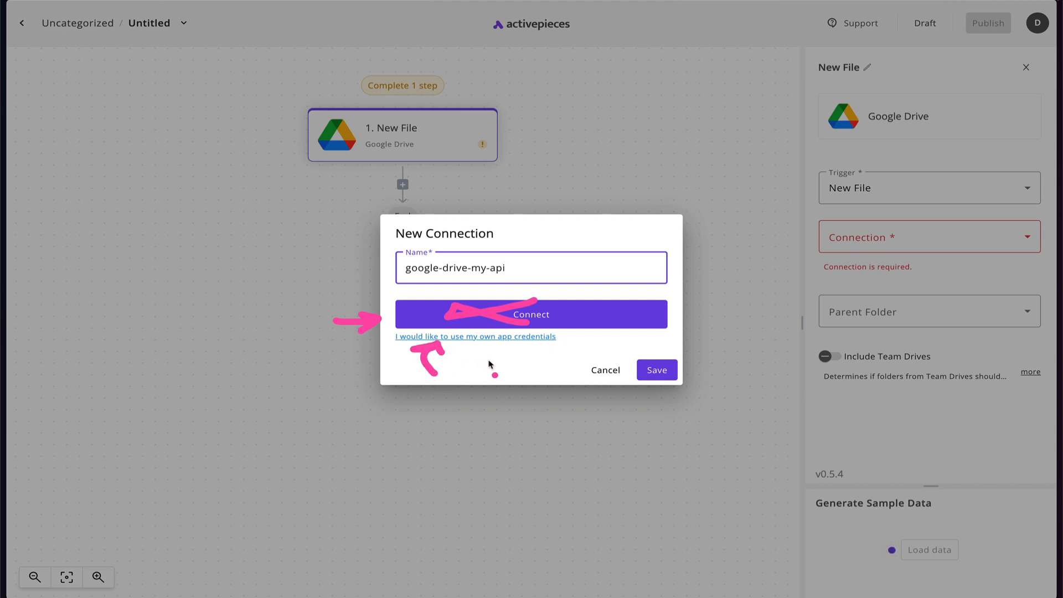
key(Escape)
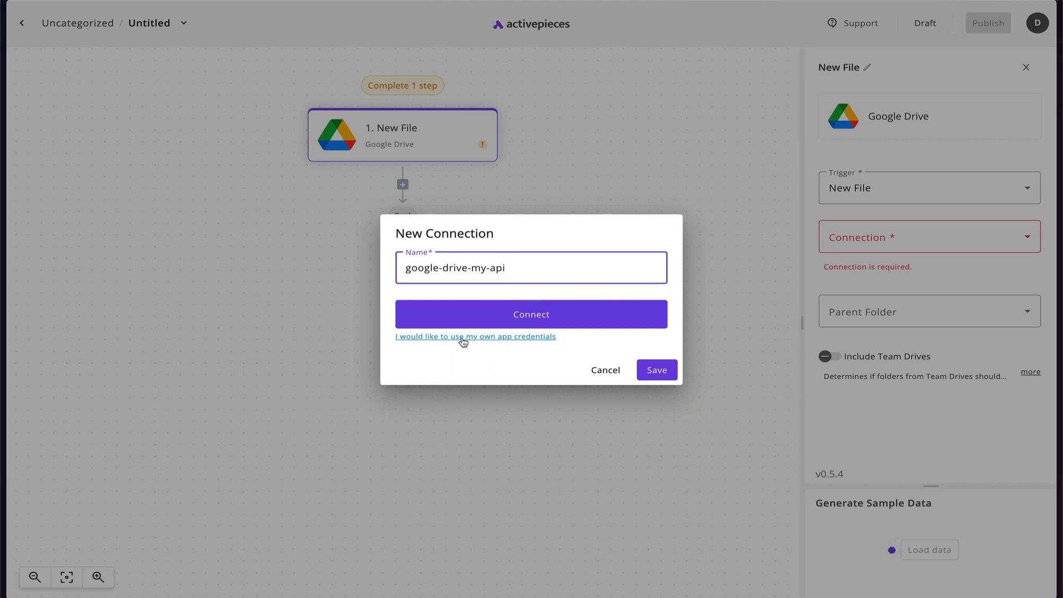
click(463, 342)
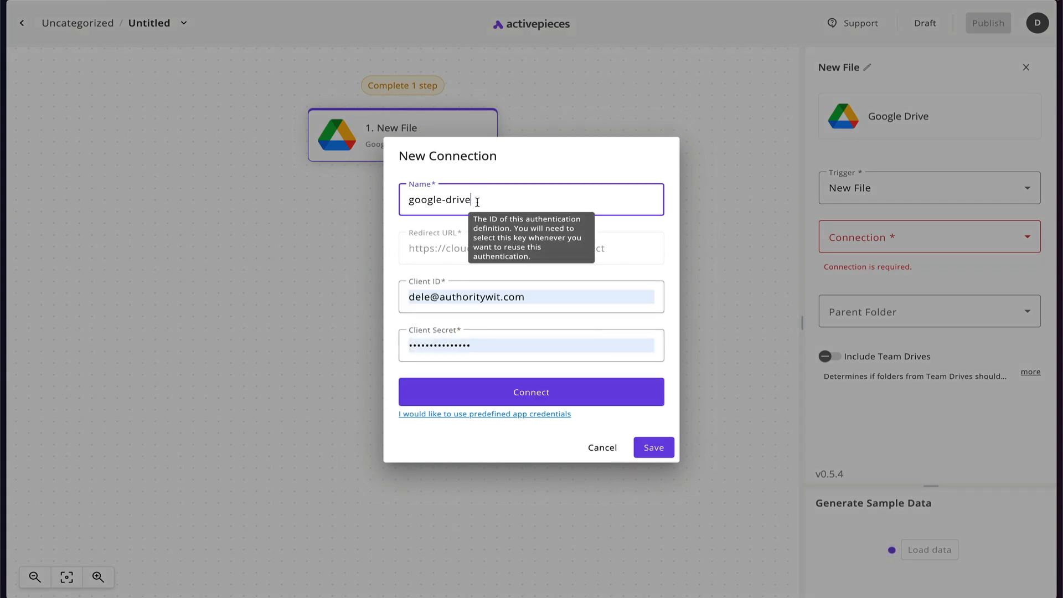
Name the connection google-drive-my-api and clear the autofilled Client ID and Client Secret.
drag(476, 202, 387, 206)
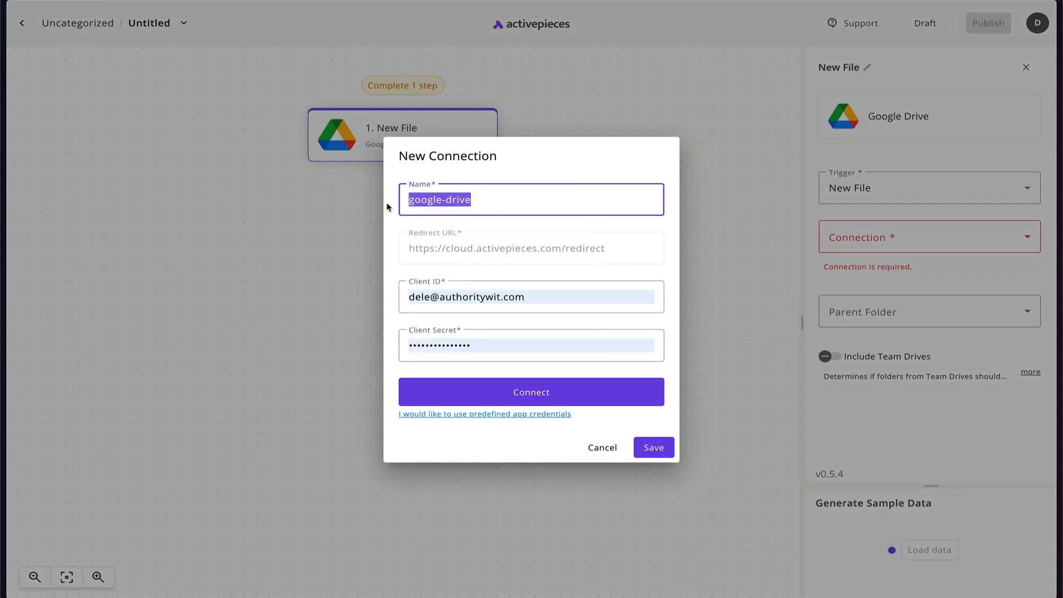
click(475, 202)
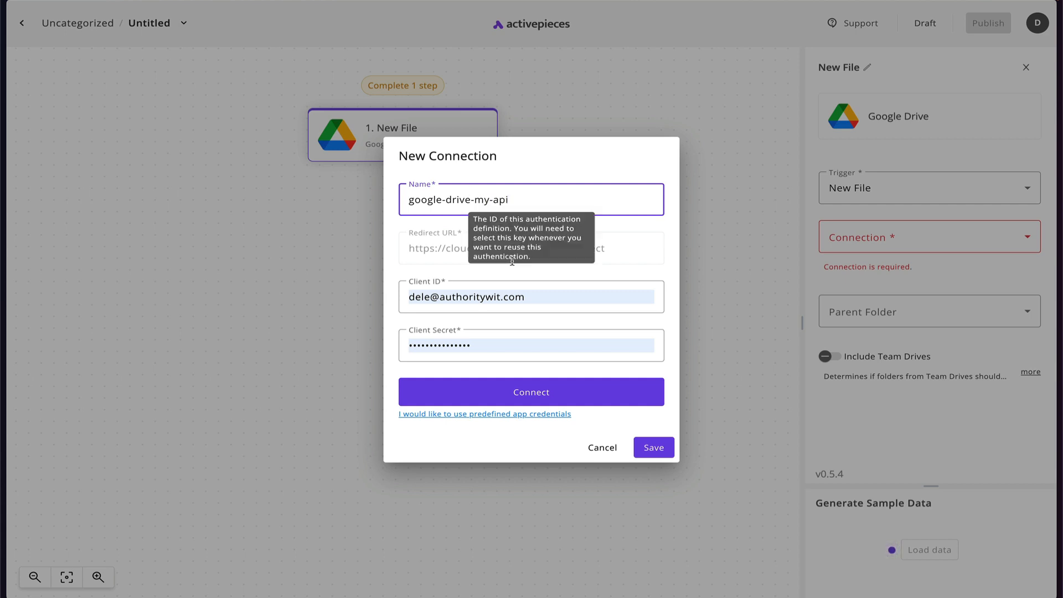
click(523, 288)
key(ctrl+a)
key(BackSpace)
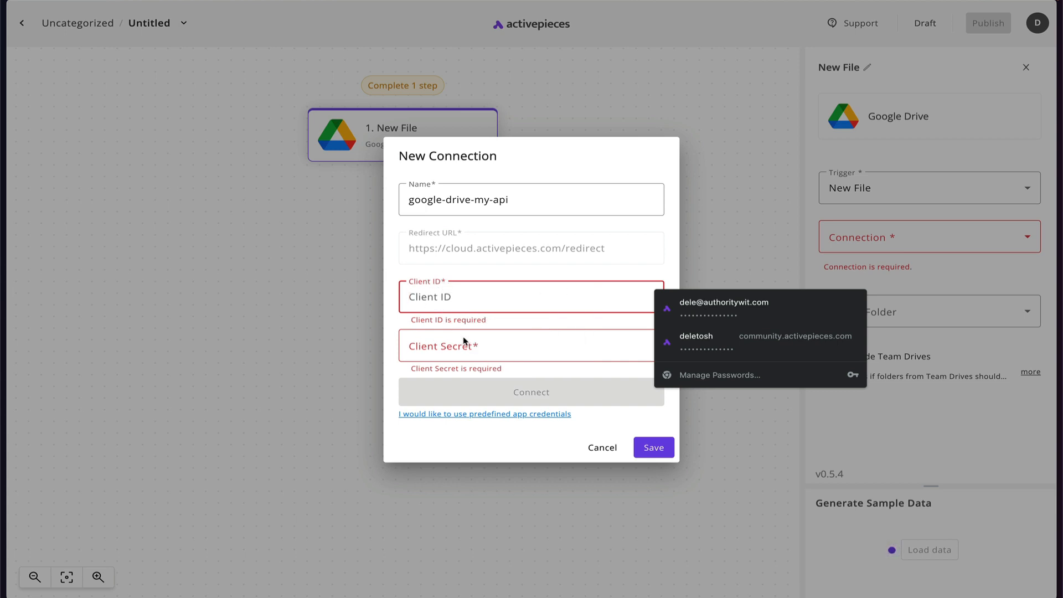
click(439, 347)
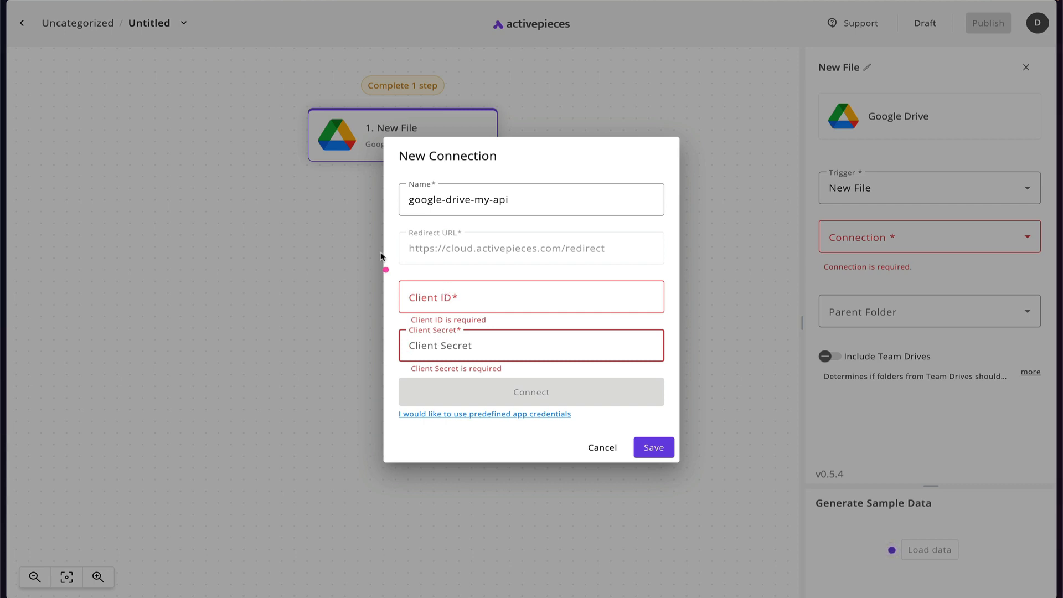
mouse_move(396, 237)
mouse_down()
mouse_move(393, 265)
mouse_move(632, 270)
mouse_move(632, 232)
mouse_move(609, 227)
mouse_move(400, 229)
mouse_up()
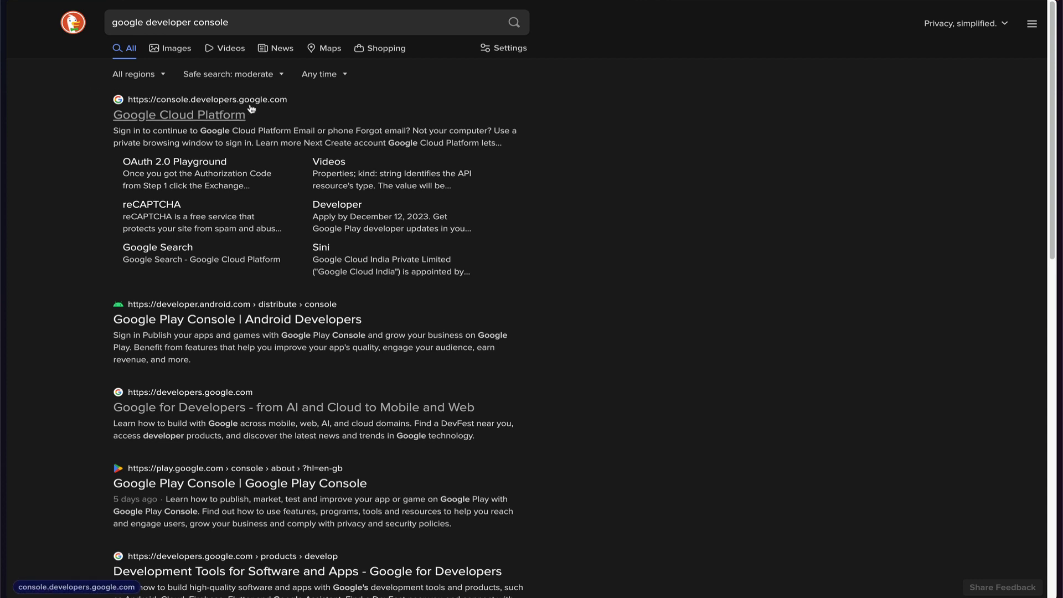
Open the Google Cloud Platform result for 'google developer console'.
click(205, 116)
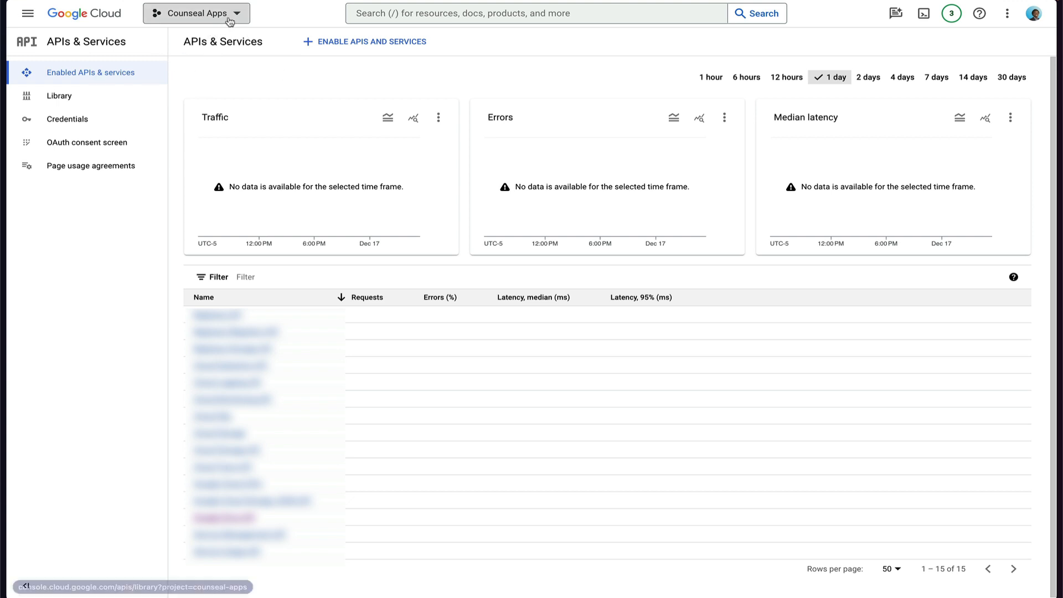
Create a new Google Cloud project named 'Activepieces connection'.
mouse_move(176, 73)
mouse_down()
mouse_move(188, 33)
mouse_move(171, 25)
mouse_move(212, 48)
mouse_up()
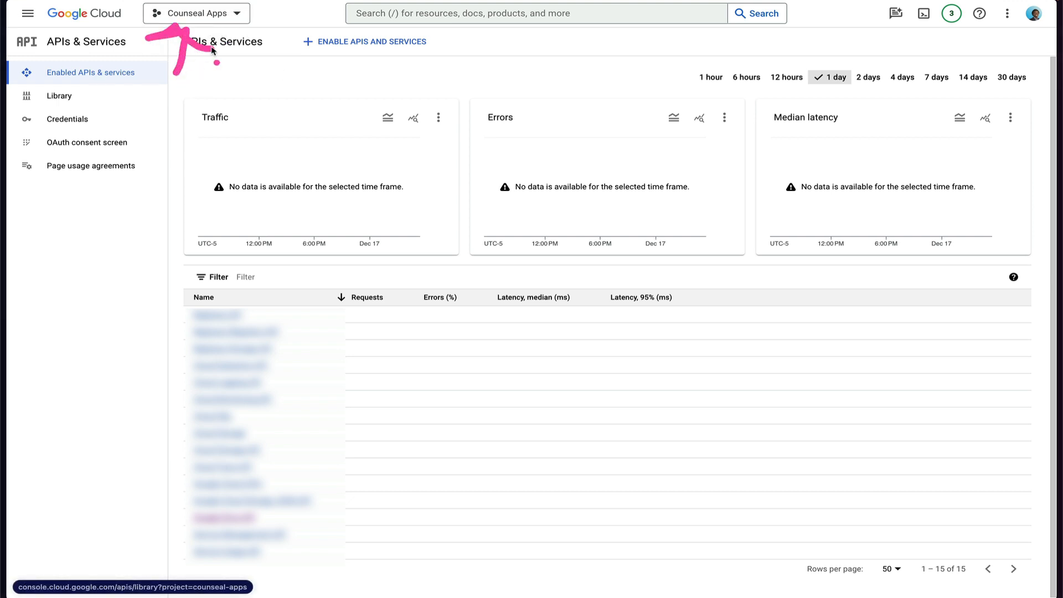
click(241, 18)
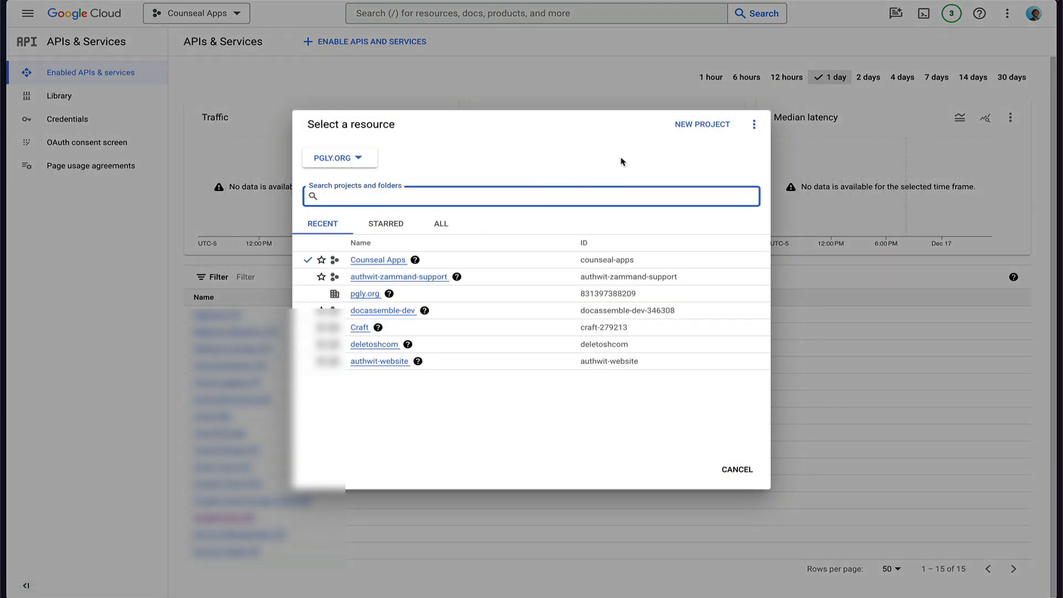
mouse_move(645, 158)
mouse_down()
mouse_move(690, 136)
mouse_move(695, 145)
mouse_up()
click(676, 125)
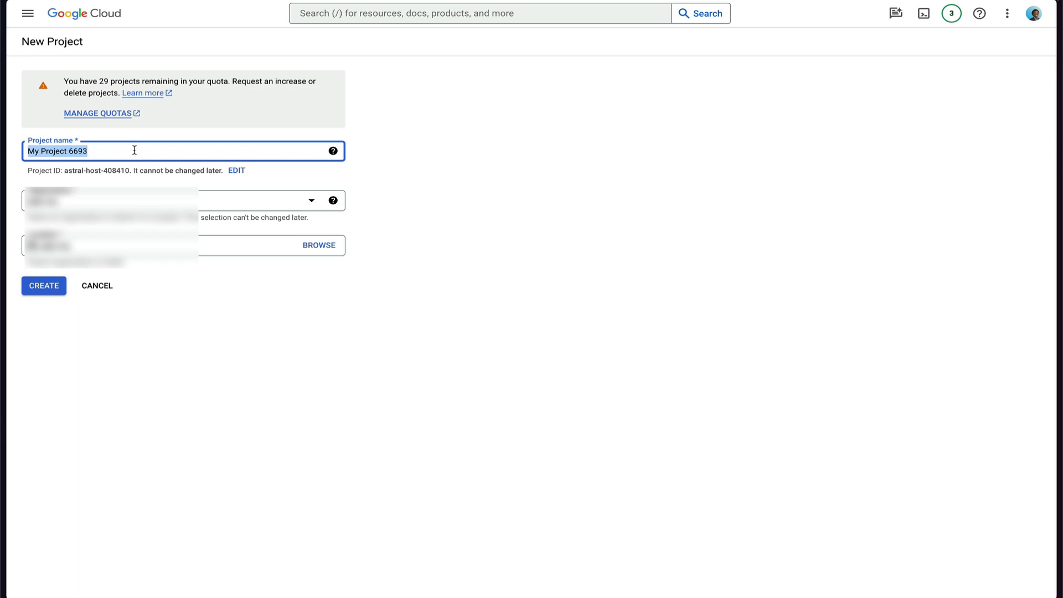
text(Active)
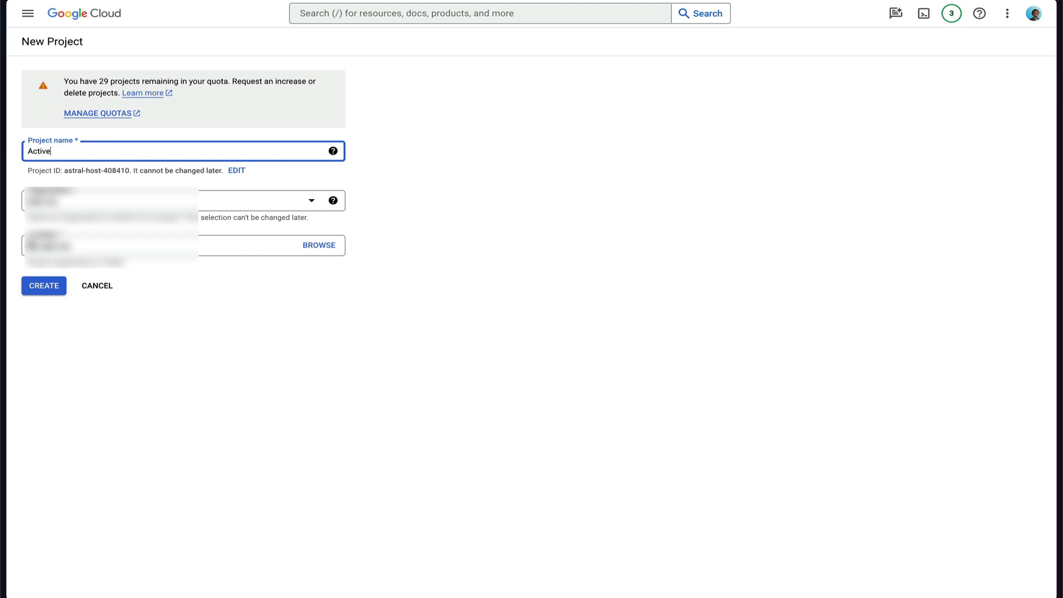
text(pieces connection)
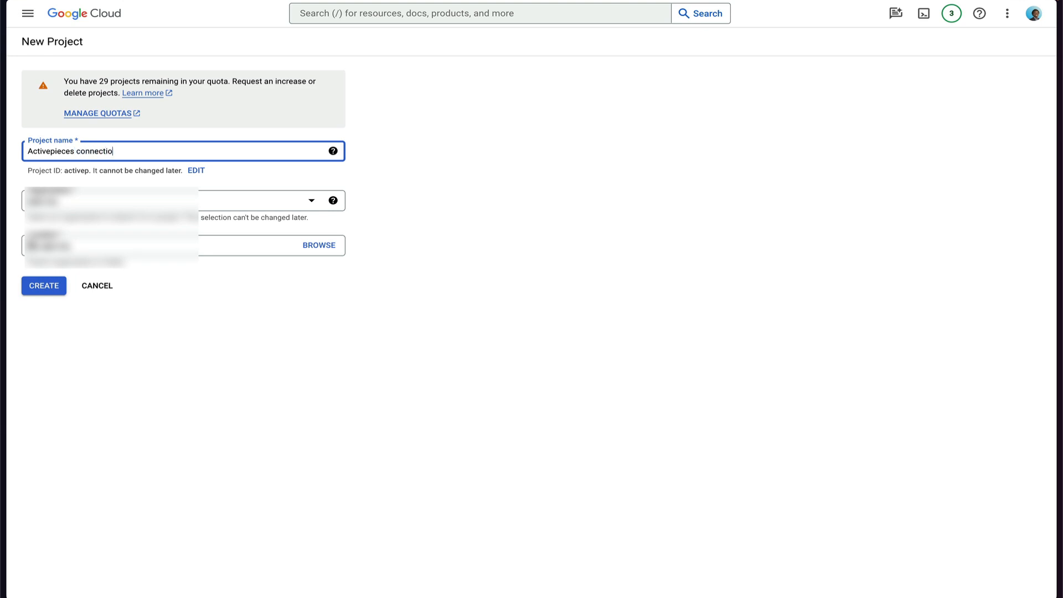
click(53, 287)
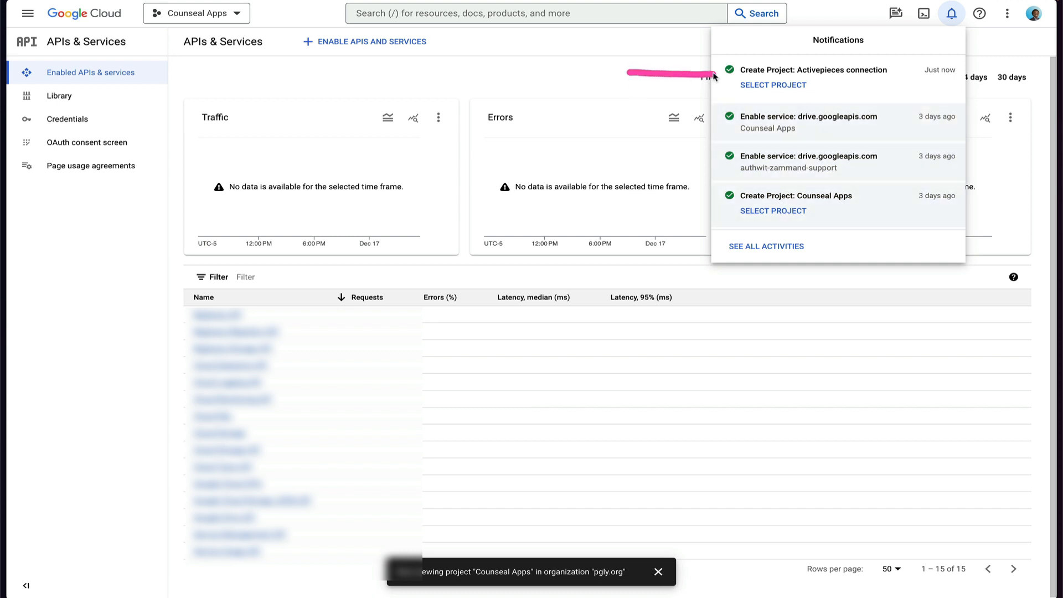
Make the Activepieces connection project active and close the notifications panel.
drag(711, 72, 710, 88)
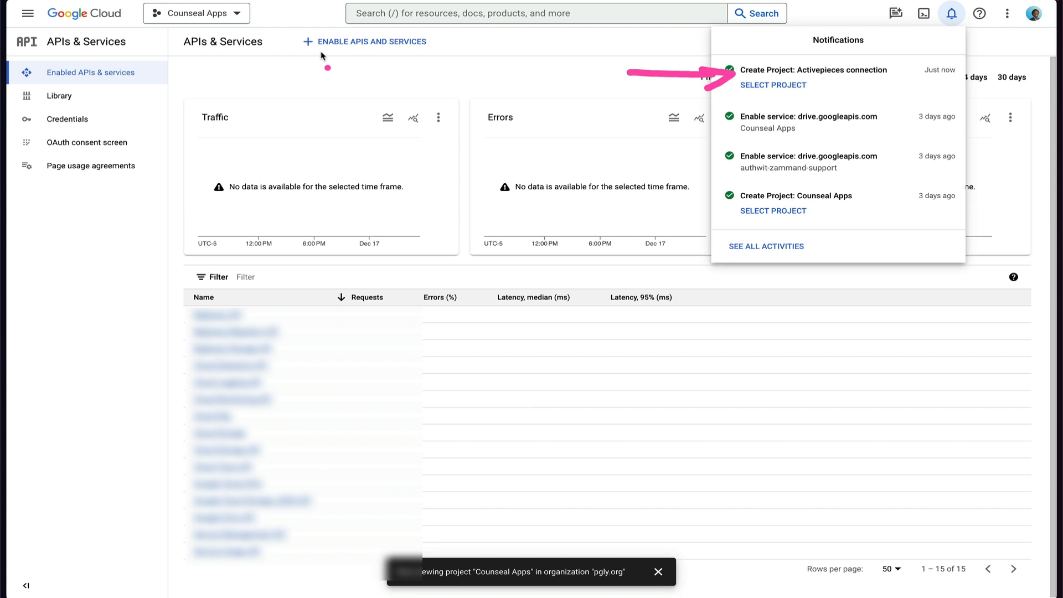
mouse_move(322, 55)
mouse_down()
mouse_move(190, 22)
mouse_move(201, 32)
mouse_up()
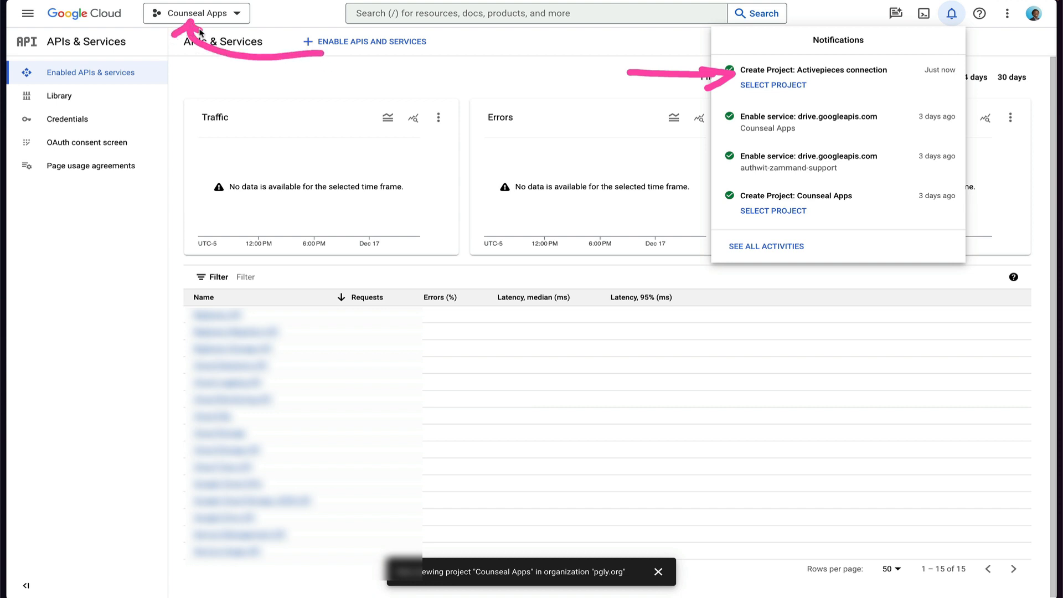
key(Escape)
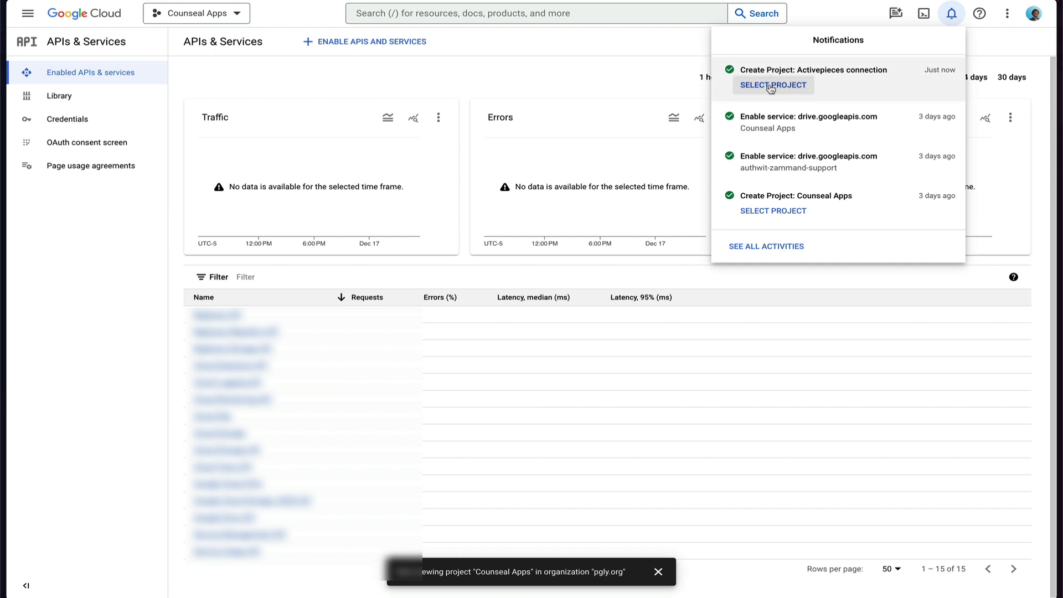
click(773, 86)
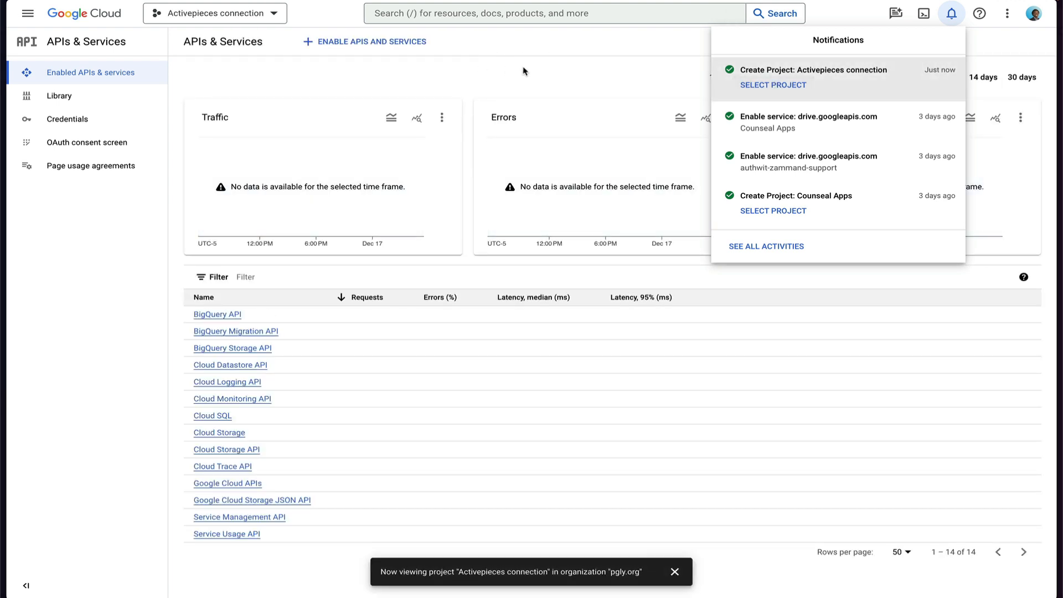
click(524, 70)
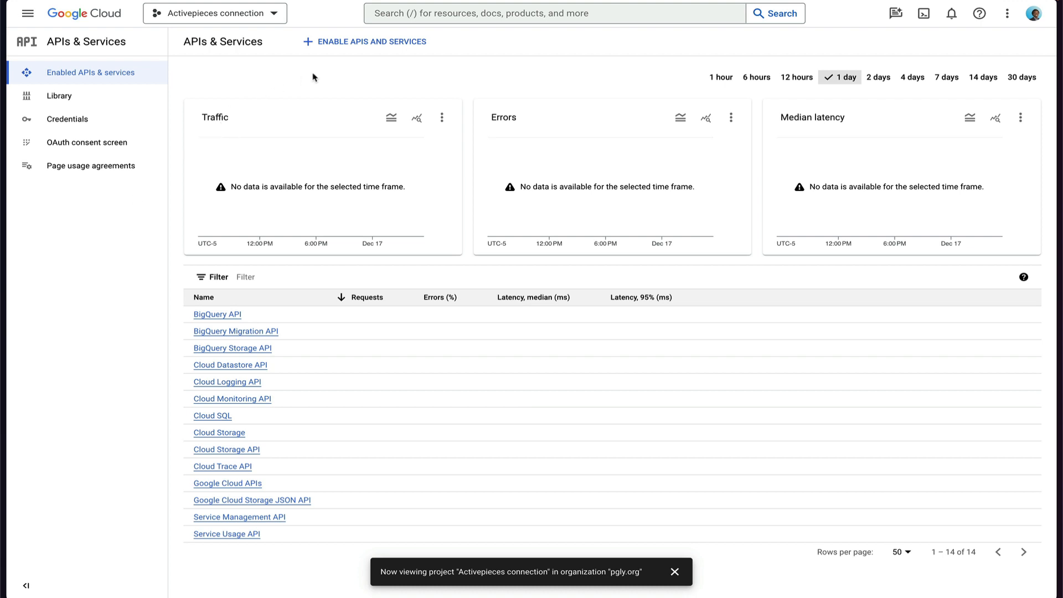
Search the API Library for 'Drive' and open the Google Drive API details page.
click(339, 47)
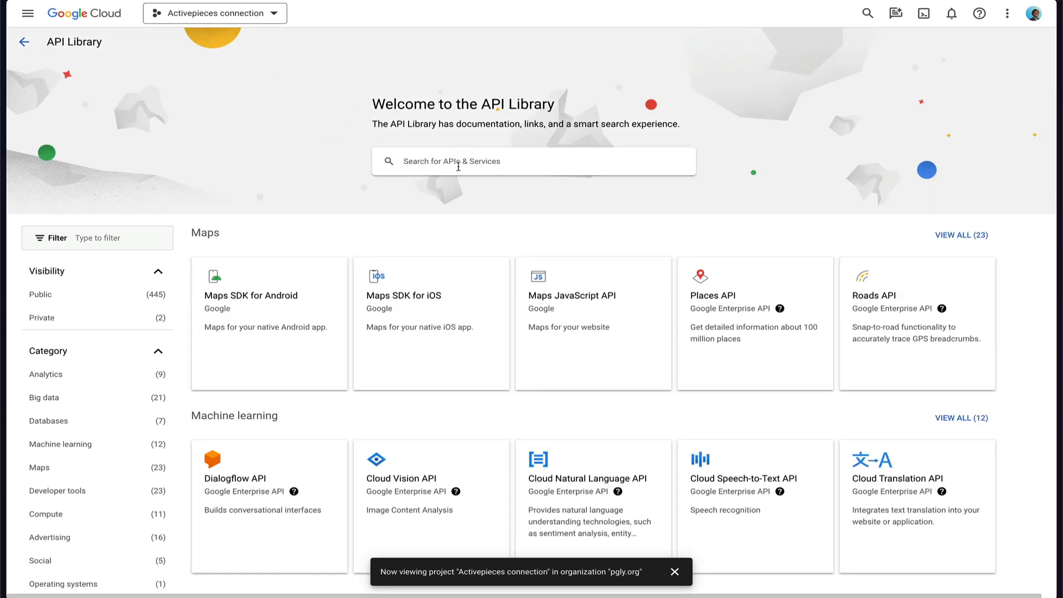
text(D)
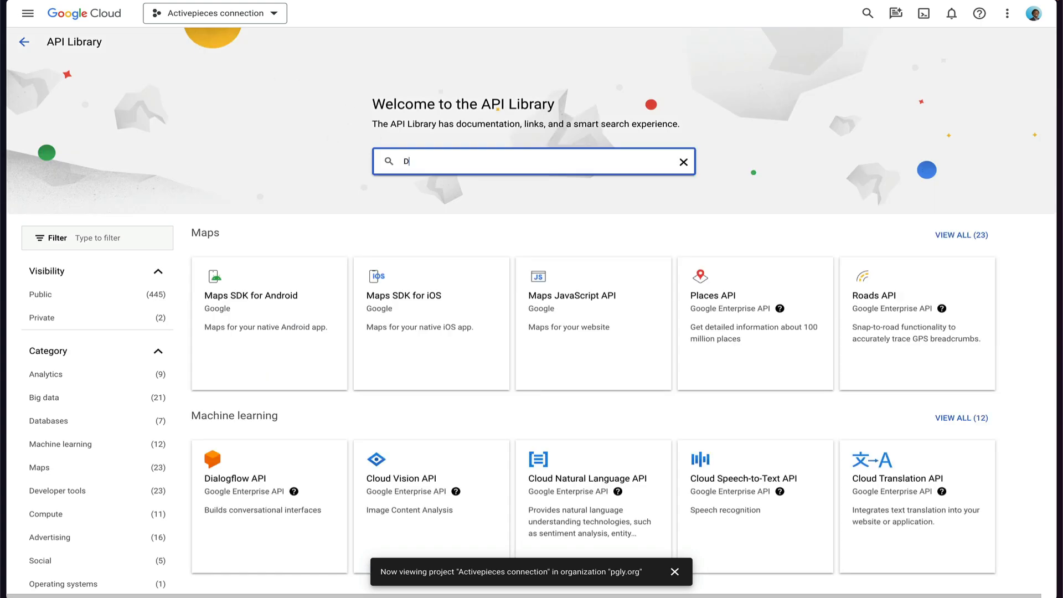
text(rive)
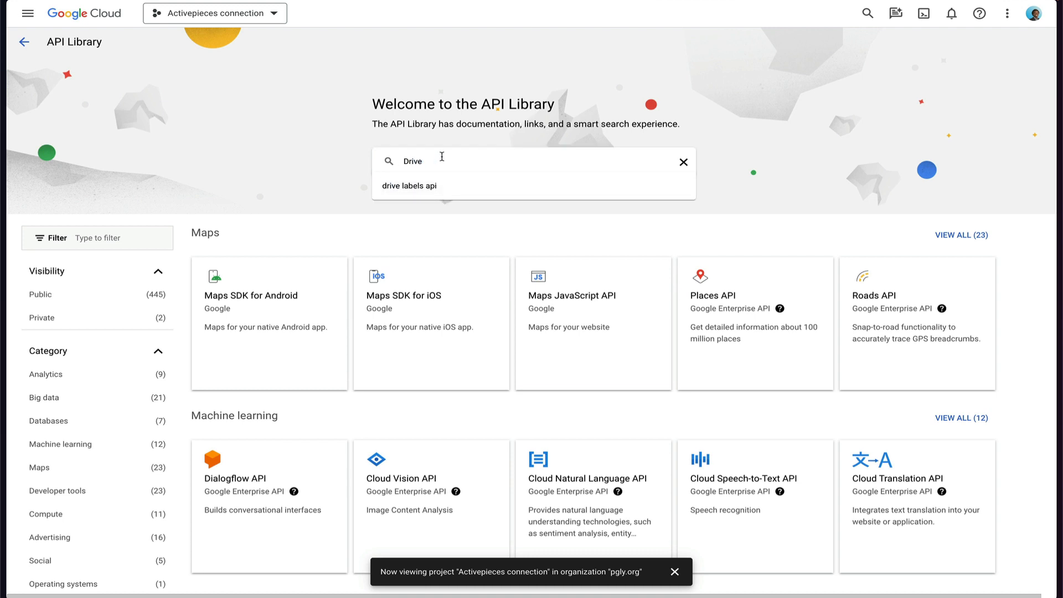
key(Return)
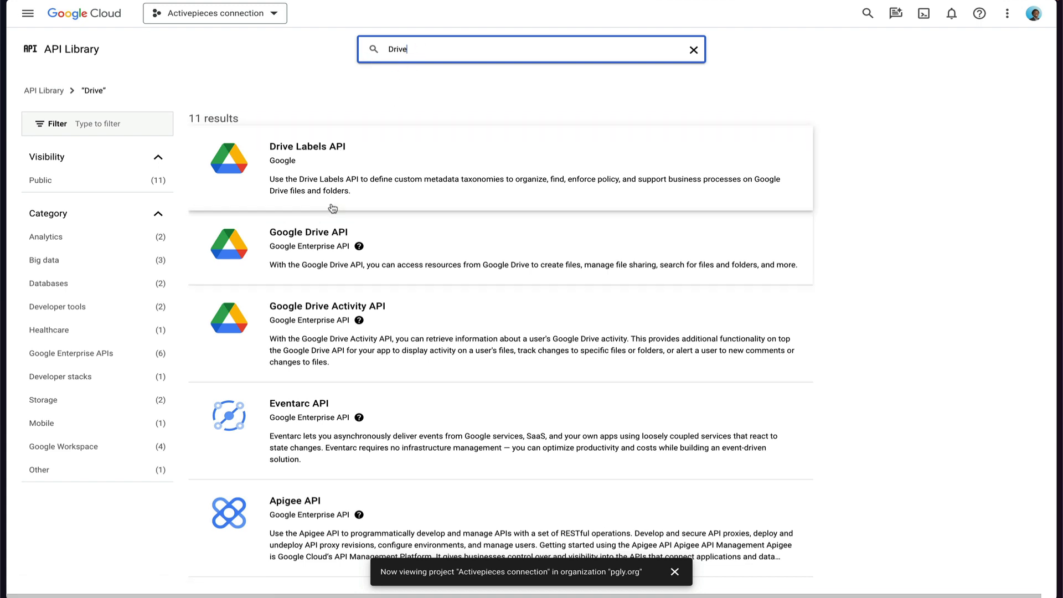
key(ctrl+a)
mouse_move(265, 211)
mouse_down()
mouse_move(248, 238)
mouse_move(368, 293)
mouse_move(340, 200)
mouse_move(249, 218)
mouse_move(265, 211)
mouse_up()
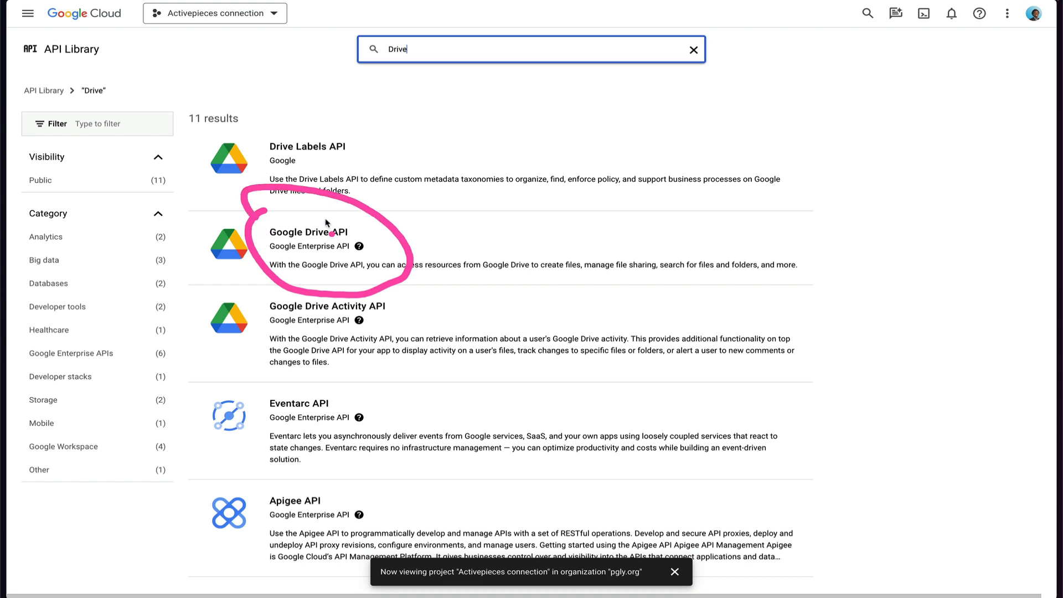
key(Escape)
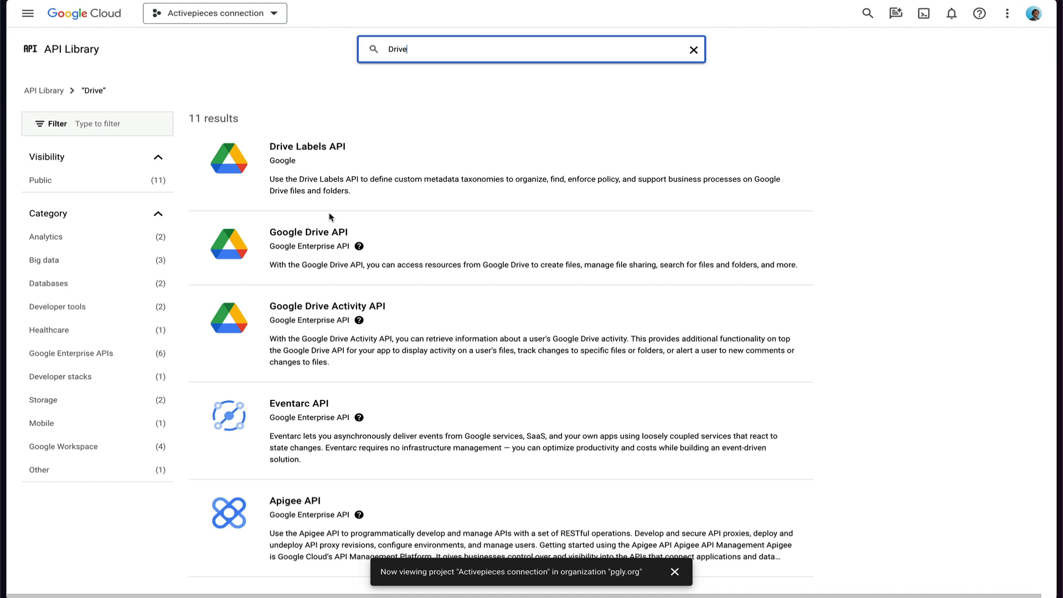
click(307, 231)
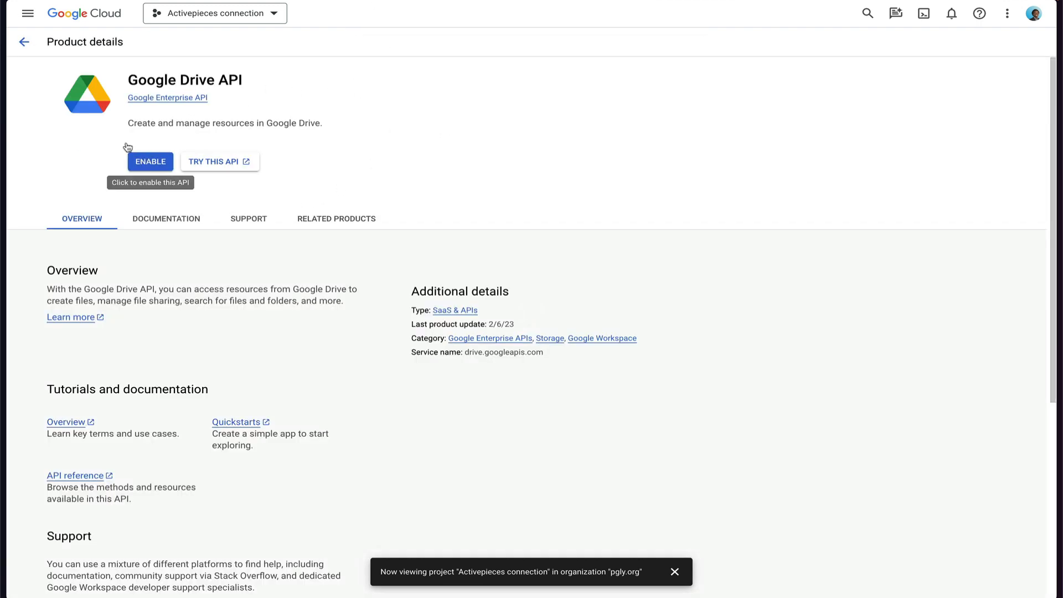
Enable the Google Drive API and begin creating credentials for User data.
click(151, 161)
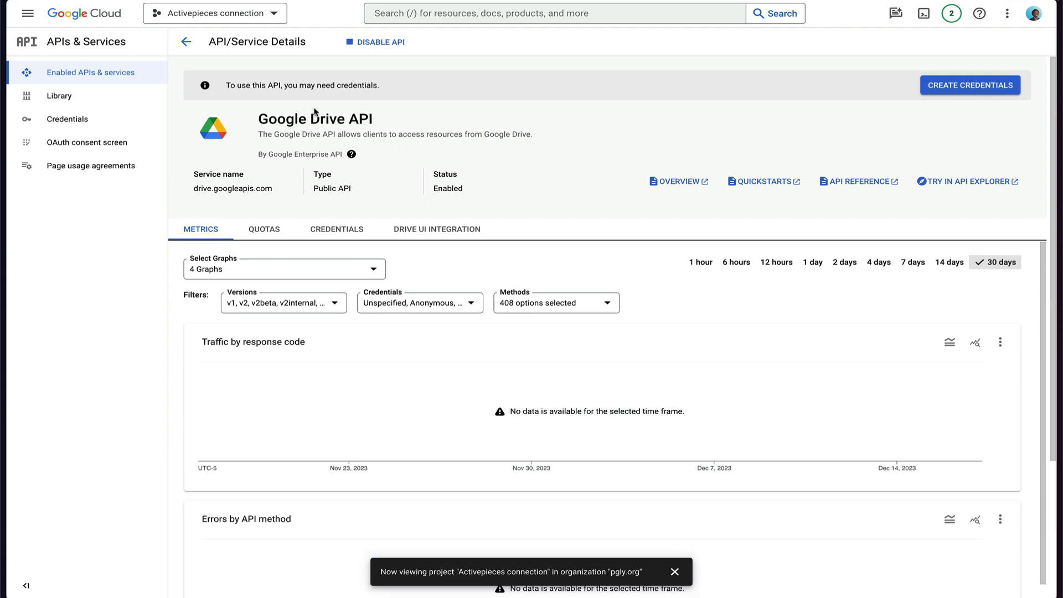
drag(259, 130, 395, 133)
drag(222, 74, 220, 98)
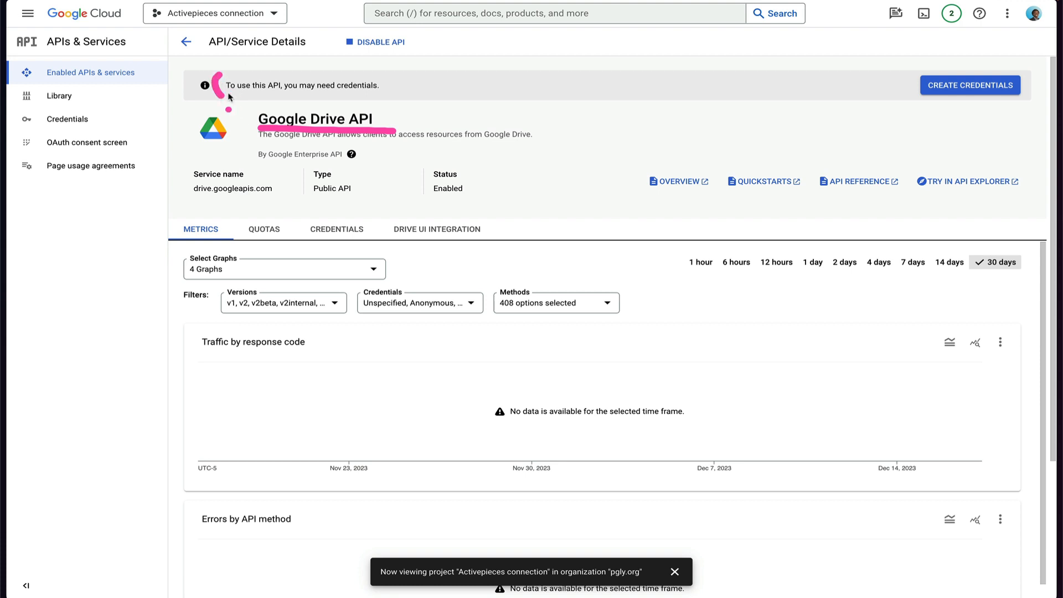
click(393, 87)
drag(394, 73, 400, 96)
click(969, 92)
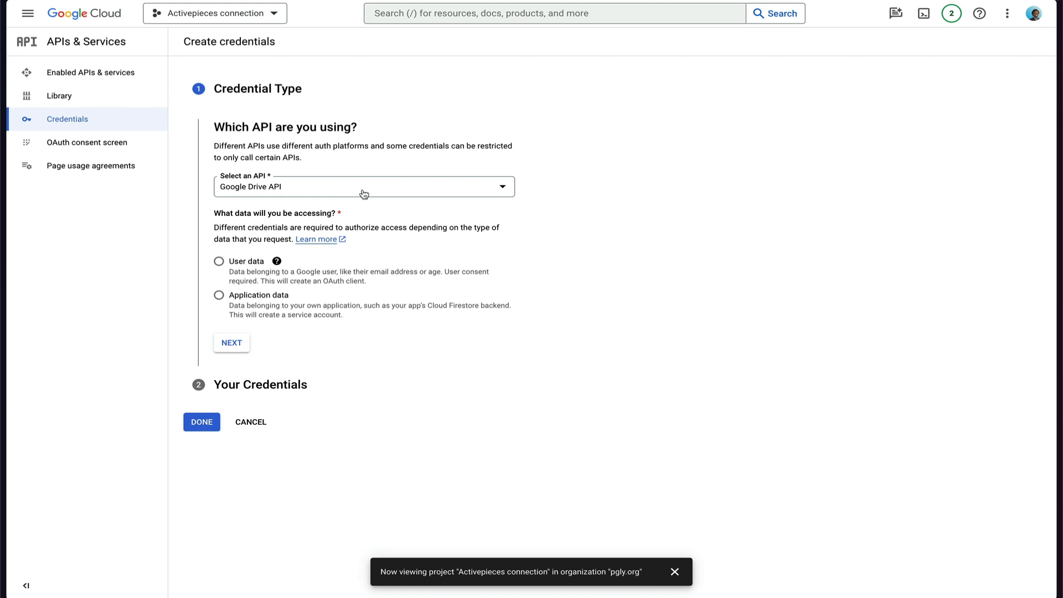
click(220, 262)
Fill the consent screen with the app name, account support email and developer contact email.
click(238, 347)
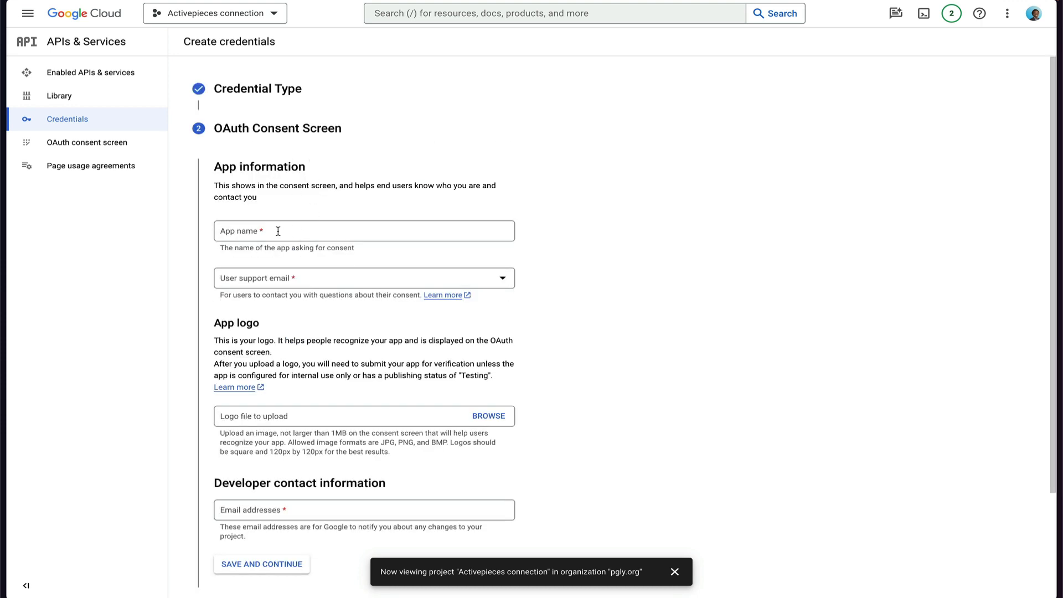
click(278, 231)
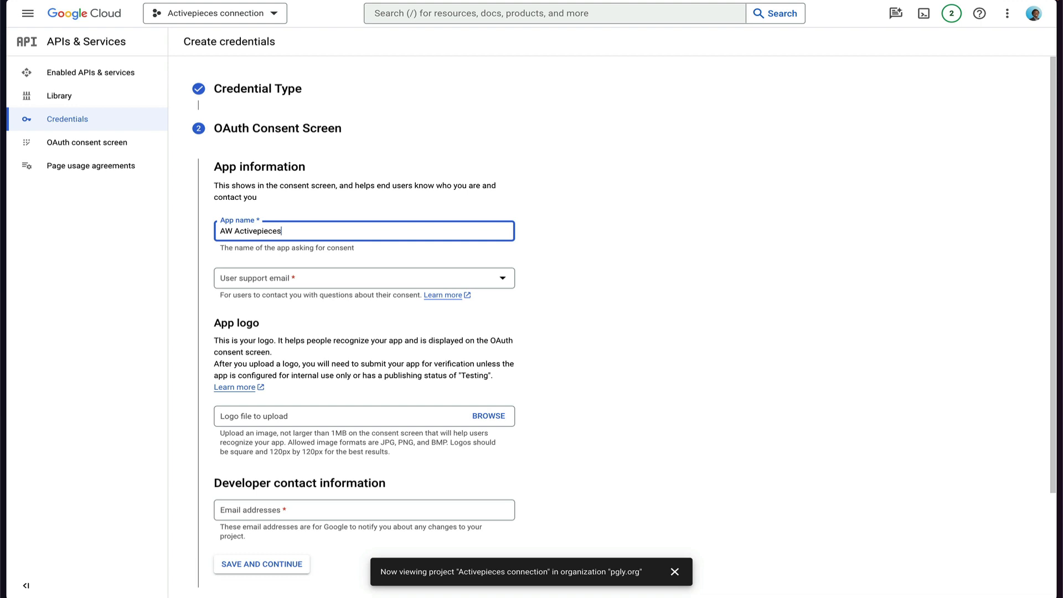
key(Tab)
click(413, 275)
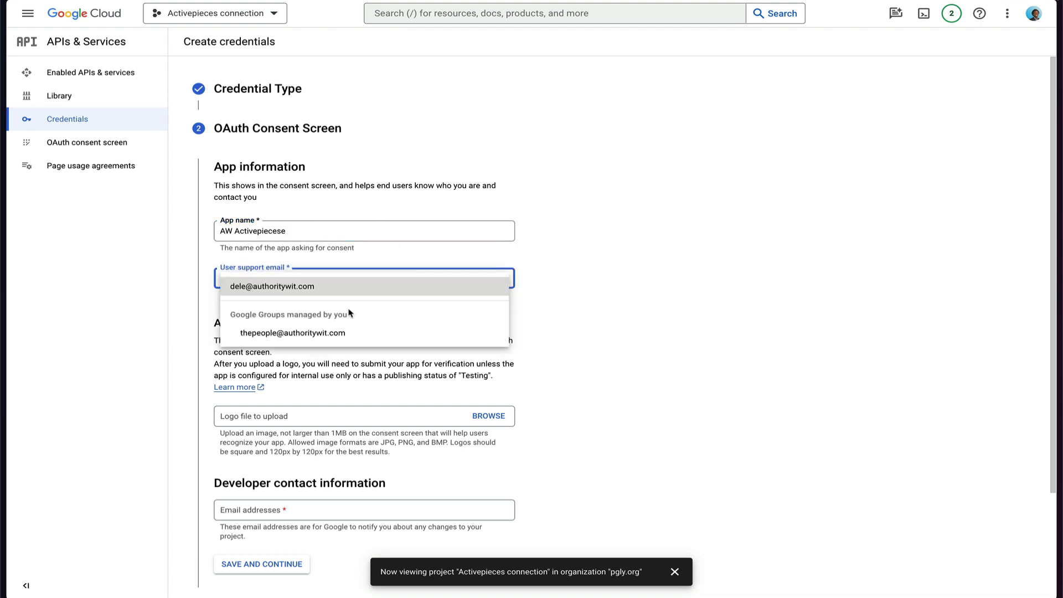
click(349, 301)
scroll(433, 362, down, 2)
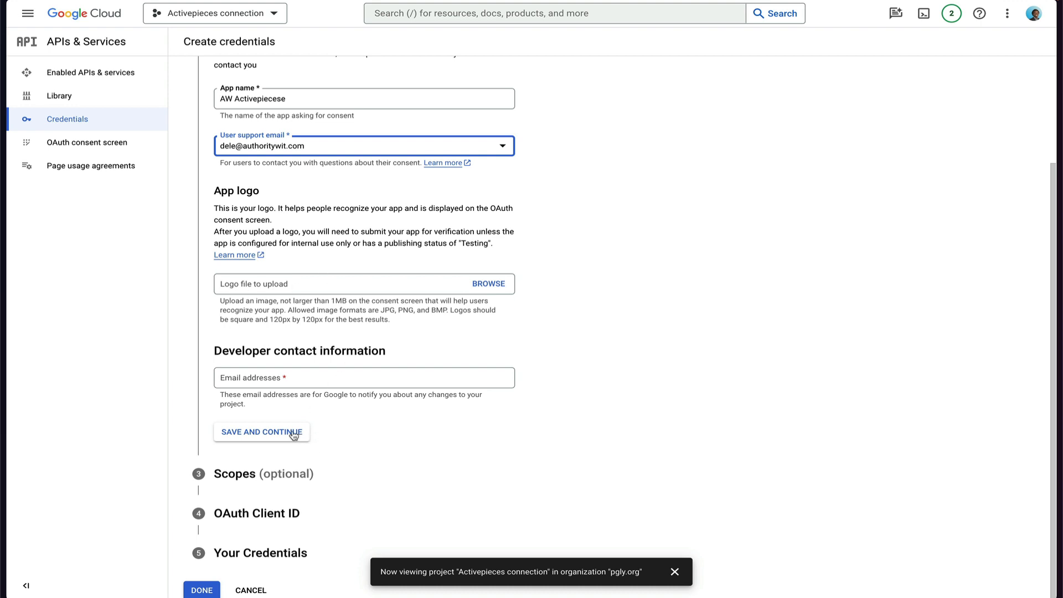
click(295, 377)
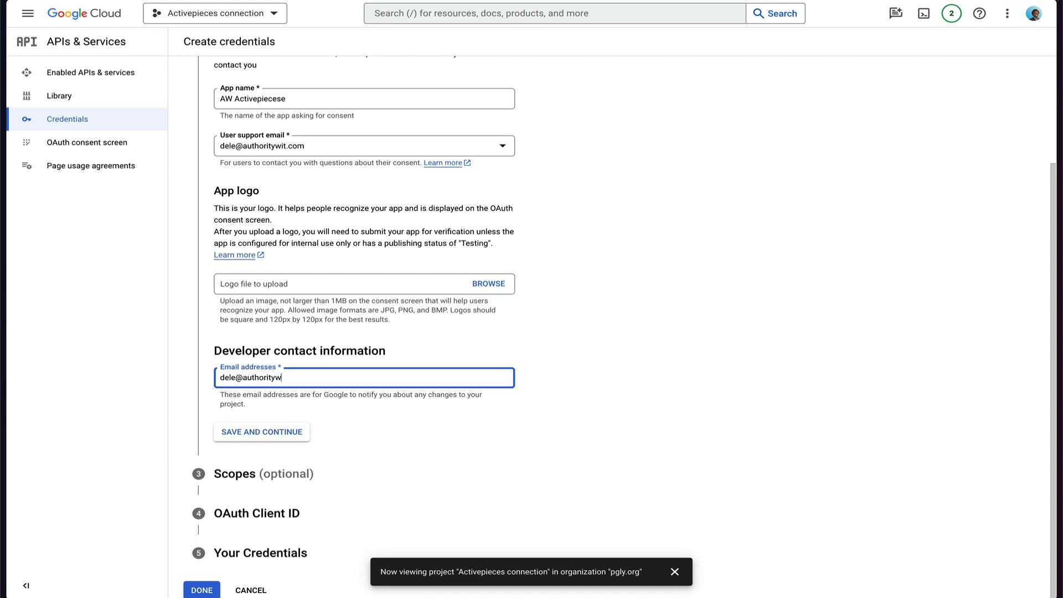
key(Tab)
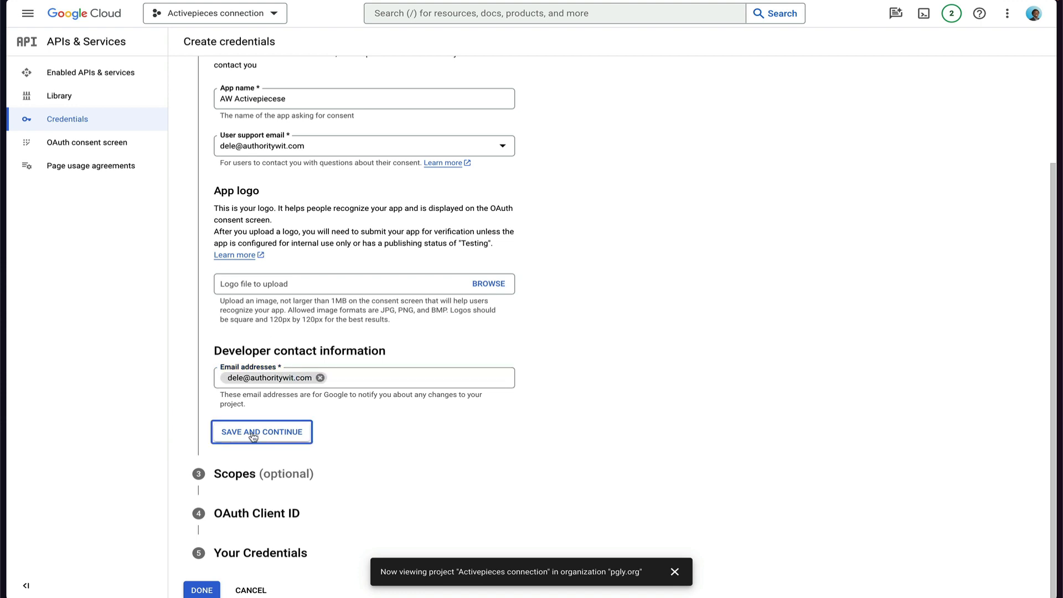
Save the consent screen and skip Scopes to reach the OAuth Client ID step.
click(249, 433)
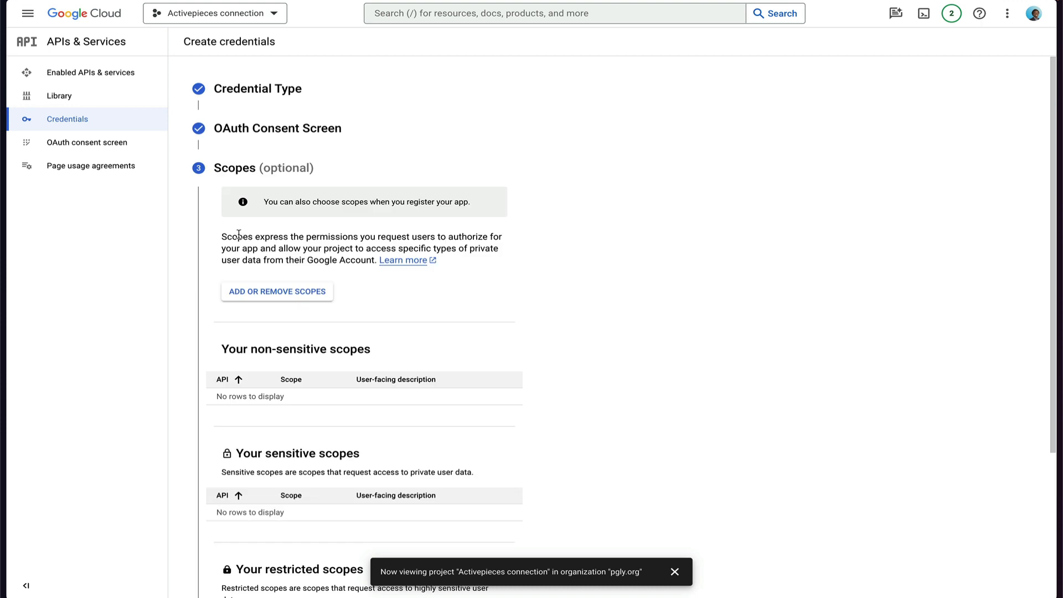
scroll(267, 331, down, 2)
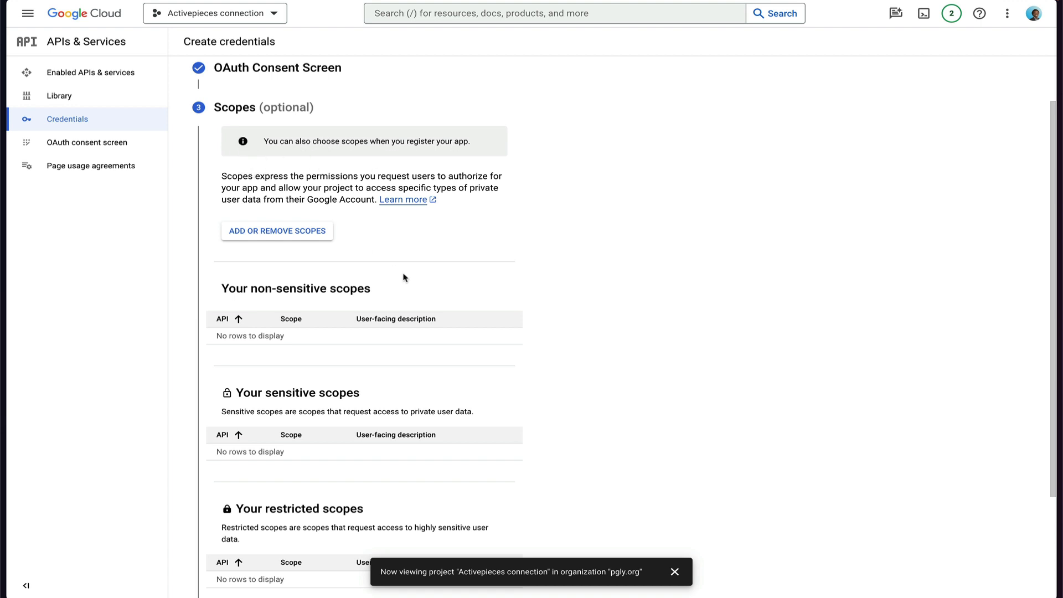
scroll(403, 277, down, 5)
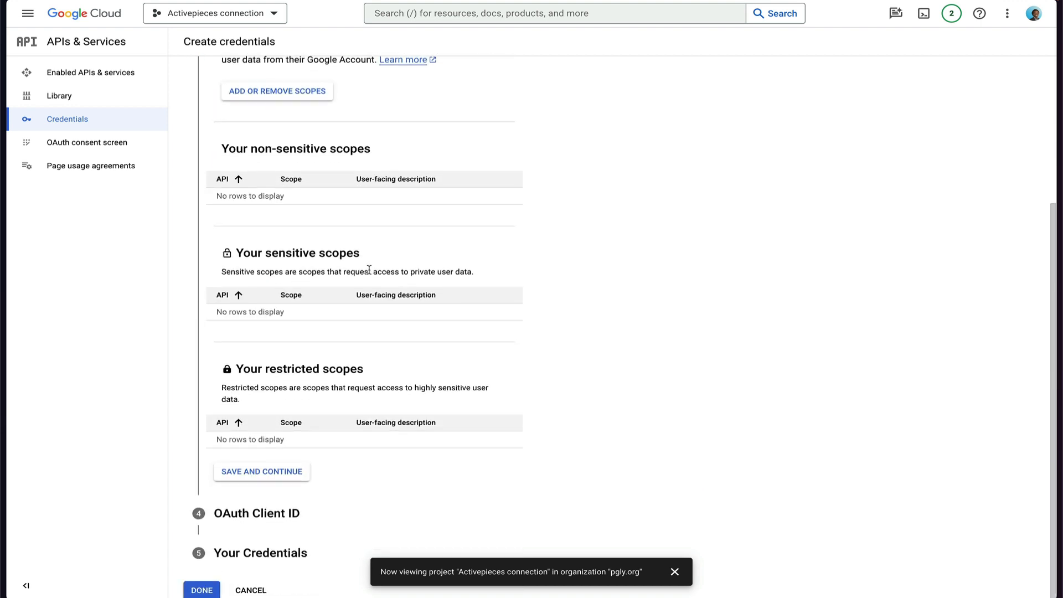
click(292, 474)
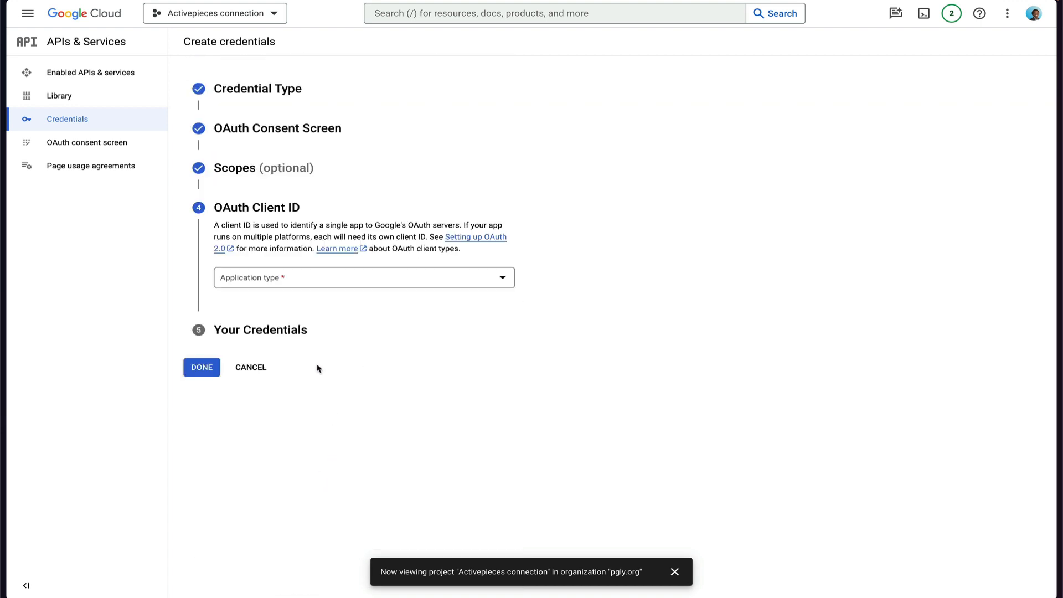
click(303, 283)
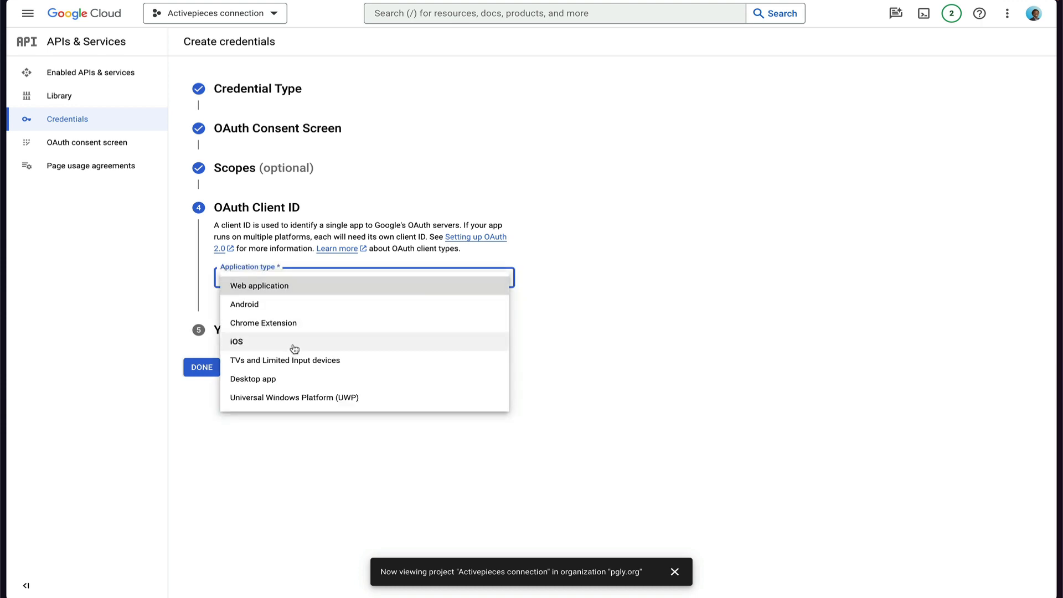
click(306, 290)
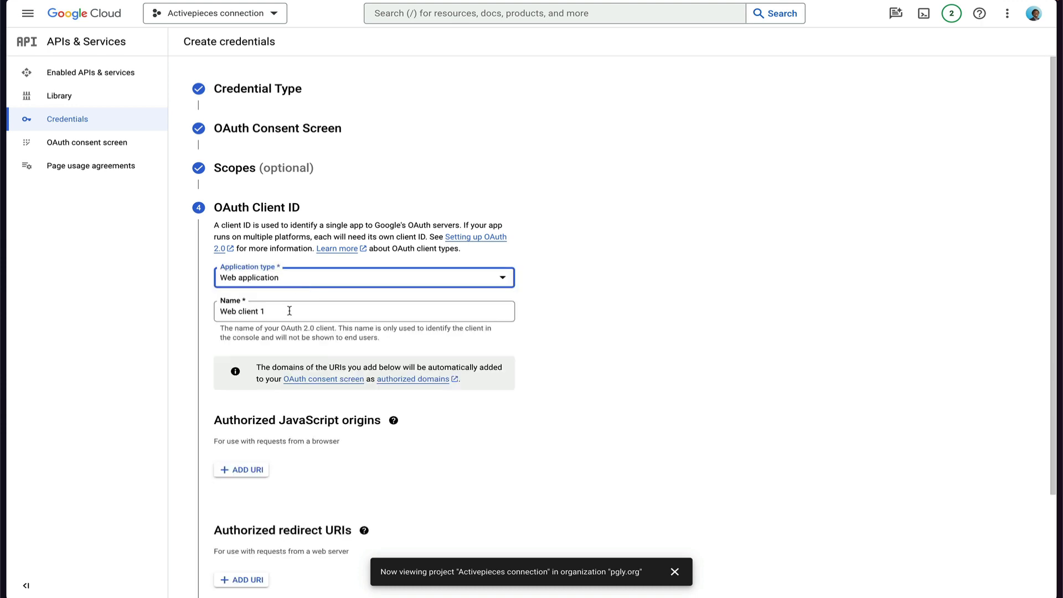
triple_click(289, 311)
text(AW AC)
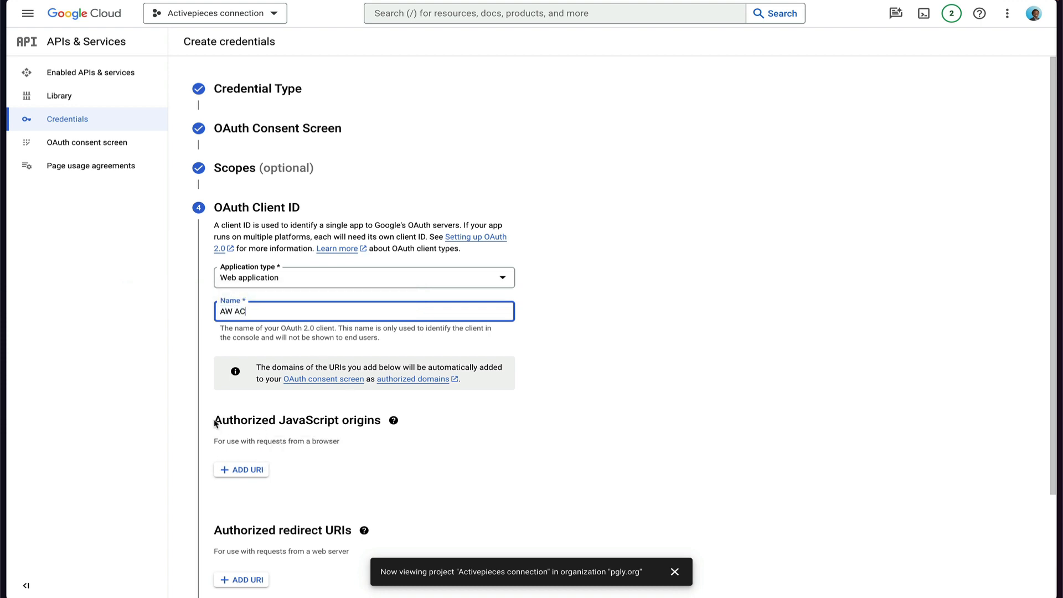
drag(214, 423, 382, 422)
scroll(335, 460, down, 2)
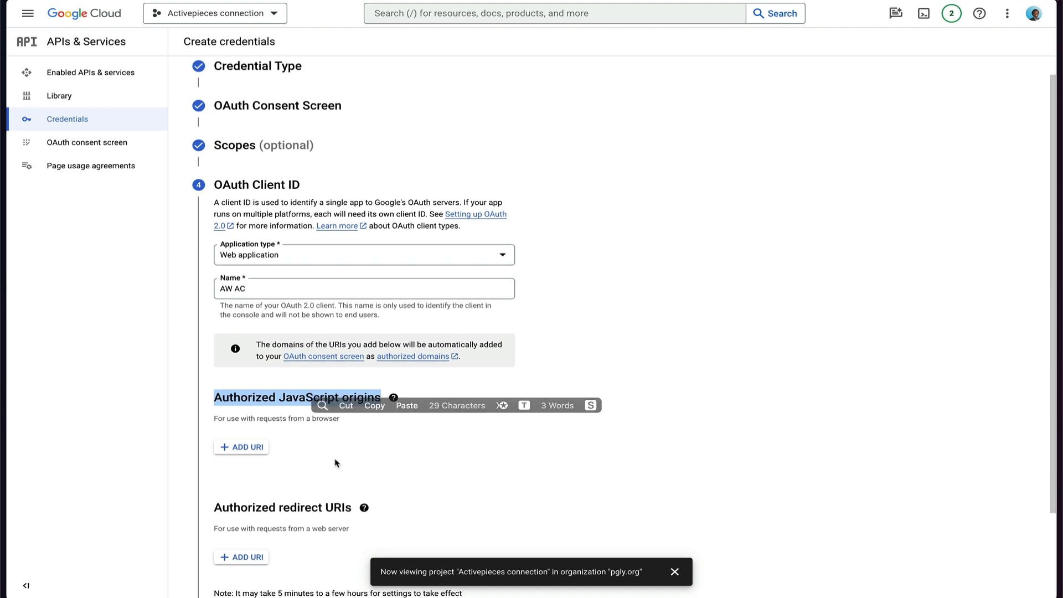
drag(218, 495, 344, 495)
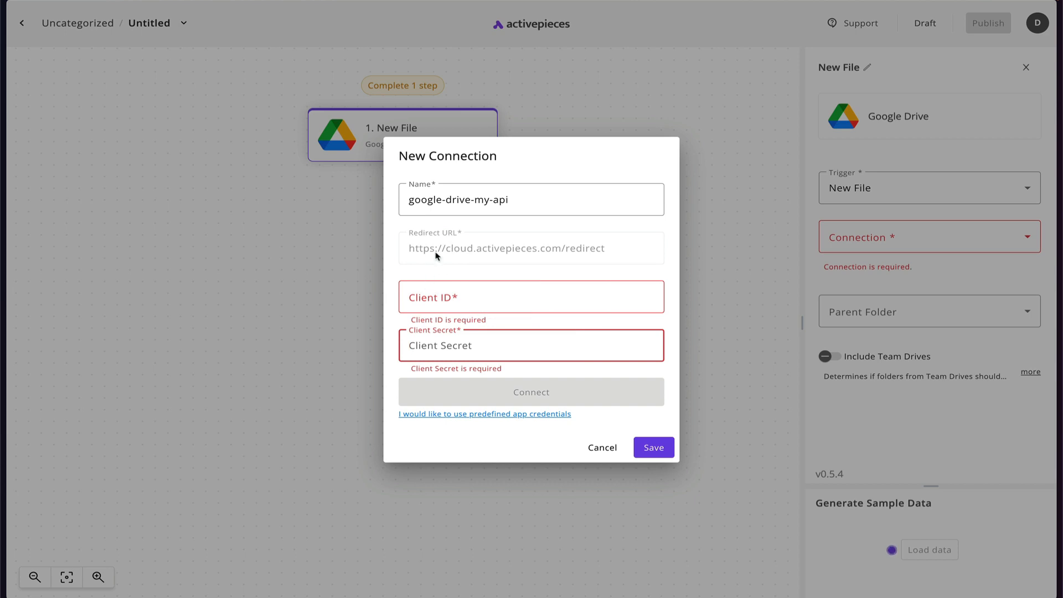
Capture the connection's Redirect URL text and return to the Google Cloud client form.
mouse_move(425, 259)
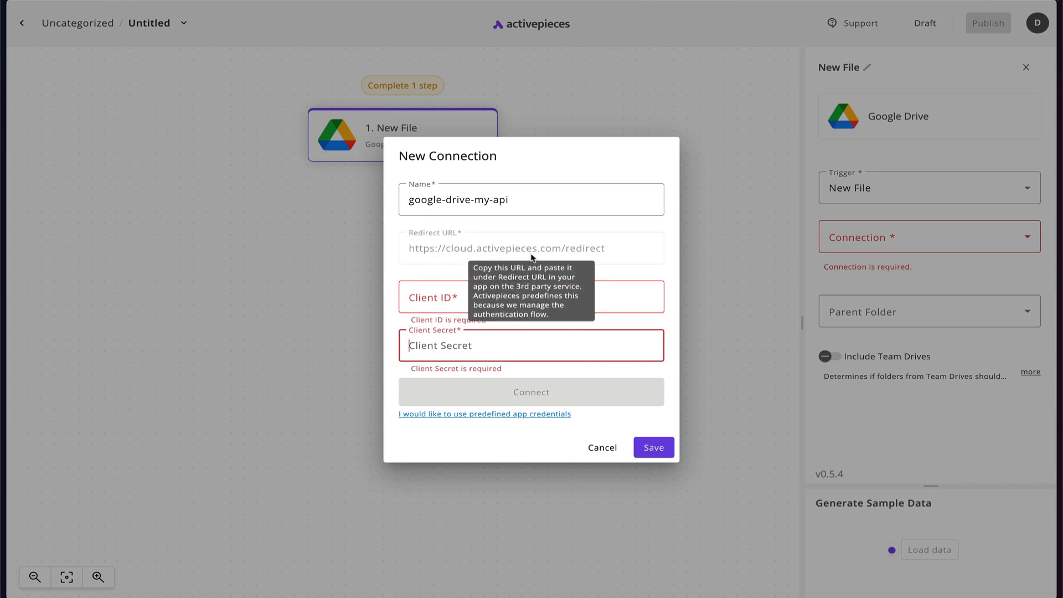
key(super+shift+4)
drag(403, 240, 626, 268)
key(ctrl+Tab)
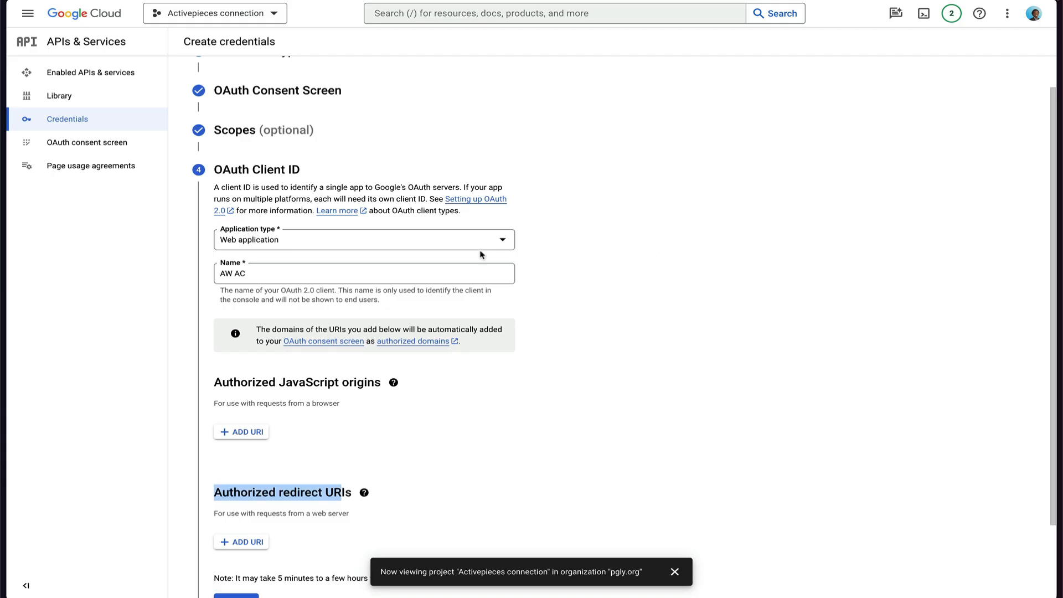
scroll(378, 422, down, 2)
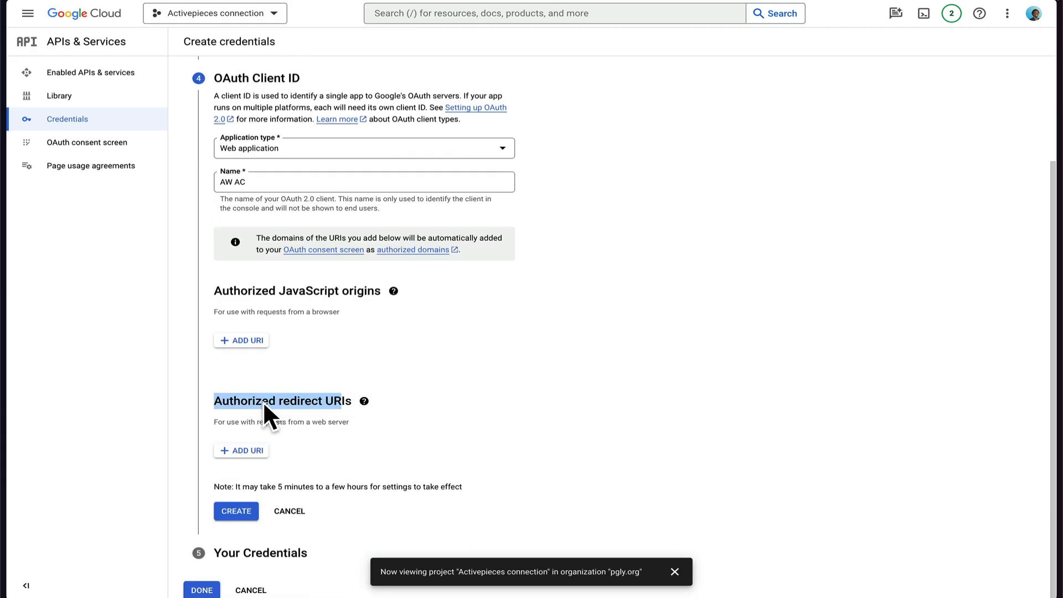
click(248, 450)
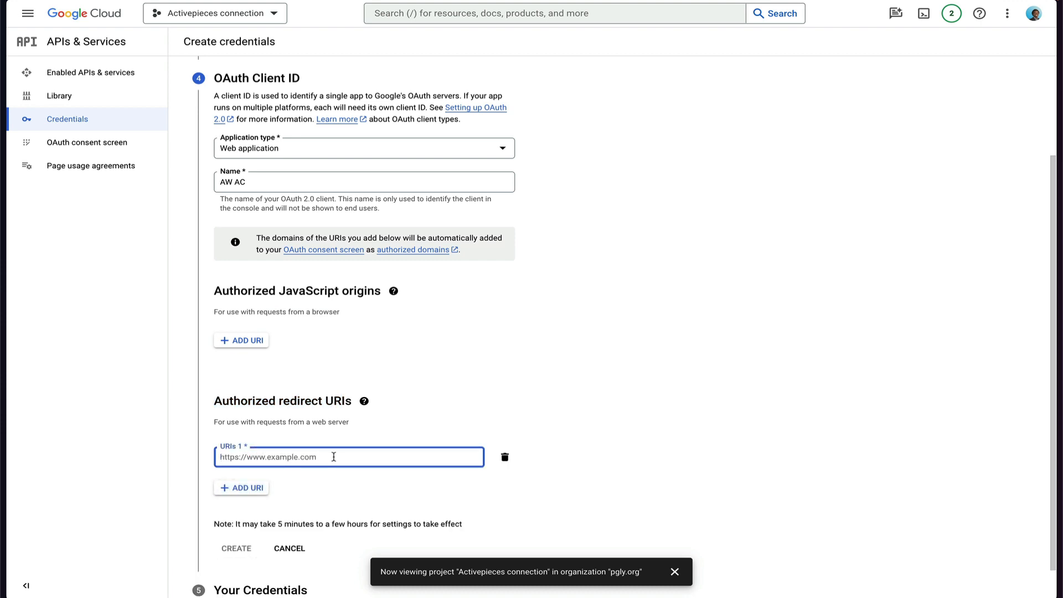
text(https://cloud.activepieces.com/redirect)
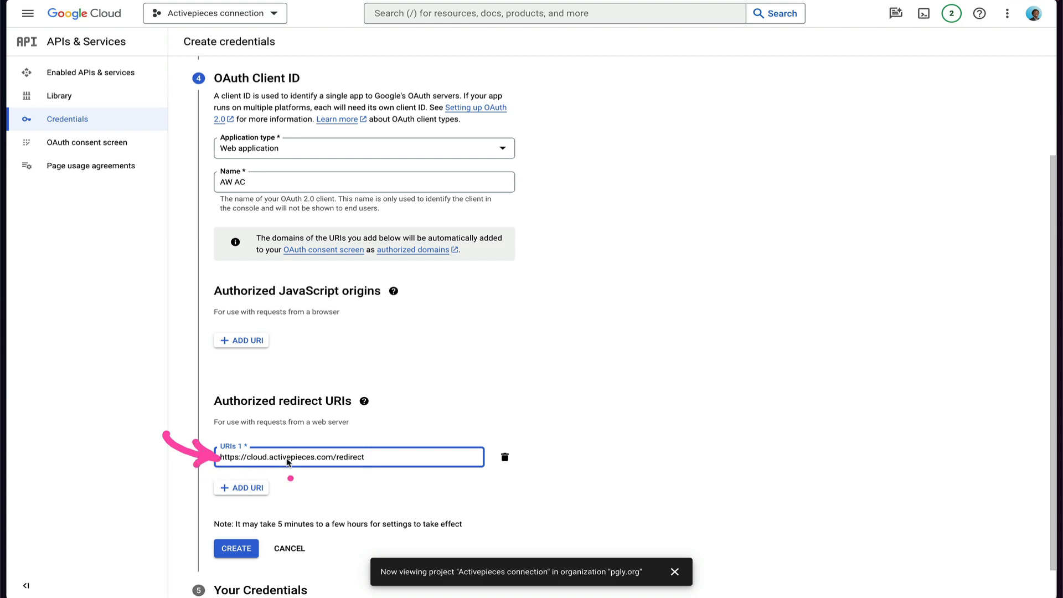
click(243, 340)
text(https://cloud.activepieces.com/redirect)
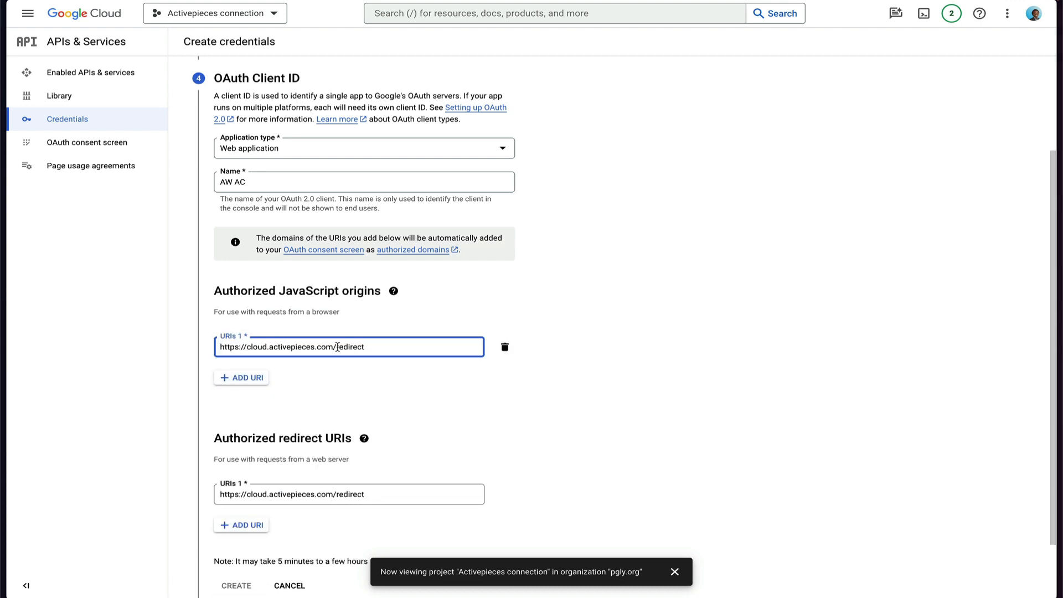
drag(337, 346, 389, 349)
key(BackSpace)
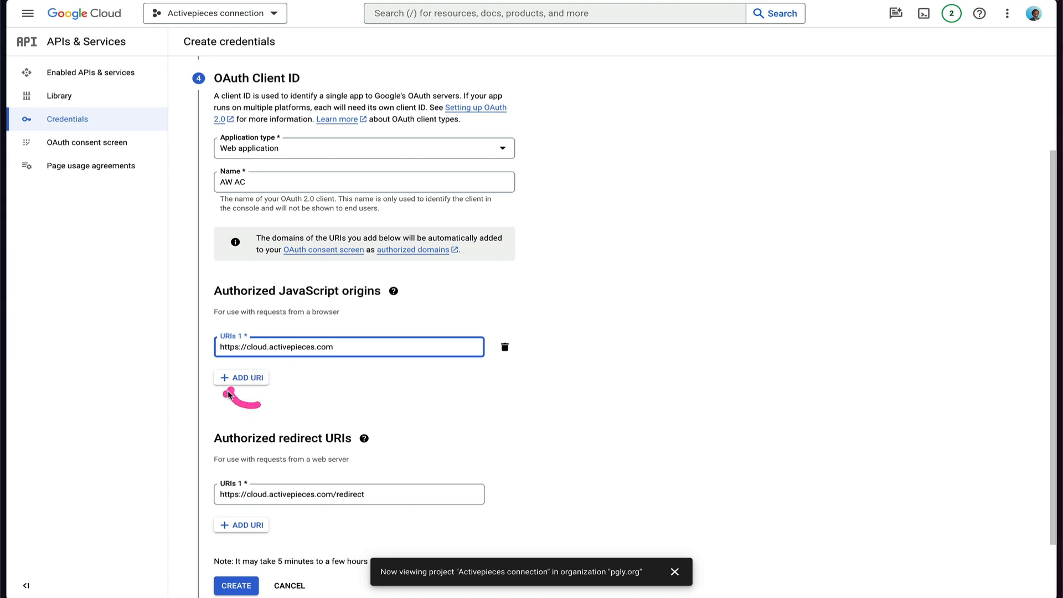
Remove the extra empty origin and redirect rows and create the AW AC client.
click(248, 386)
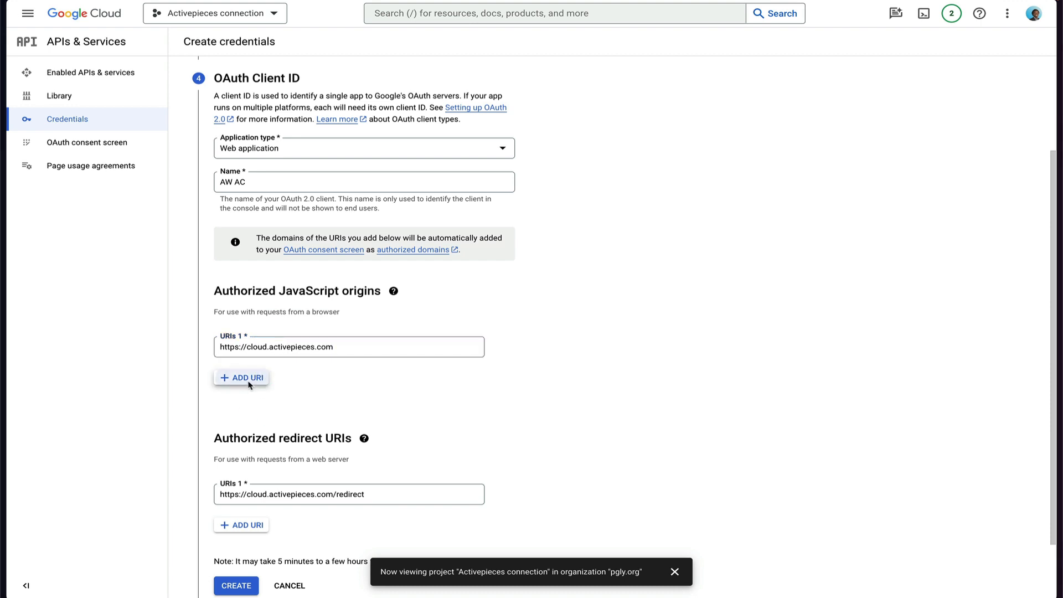
scroll(296, 441, down, 1)
click(247, 493)
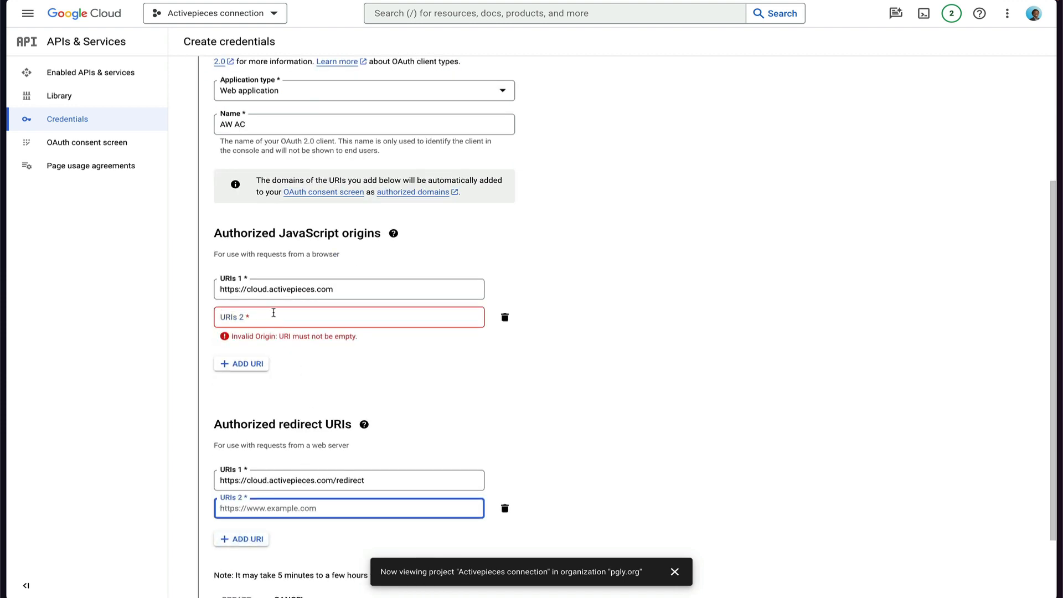
click(504, 316)
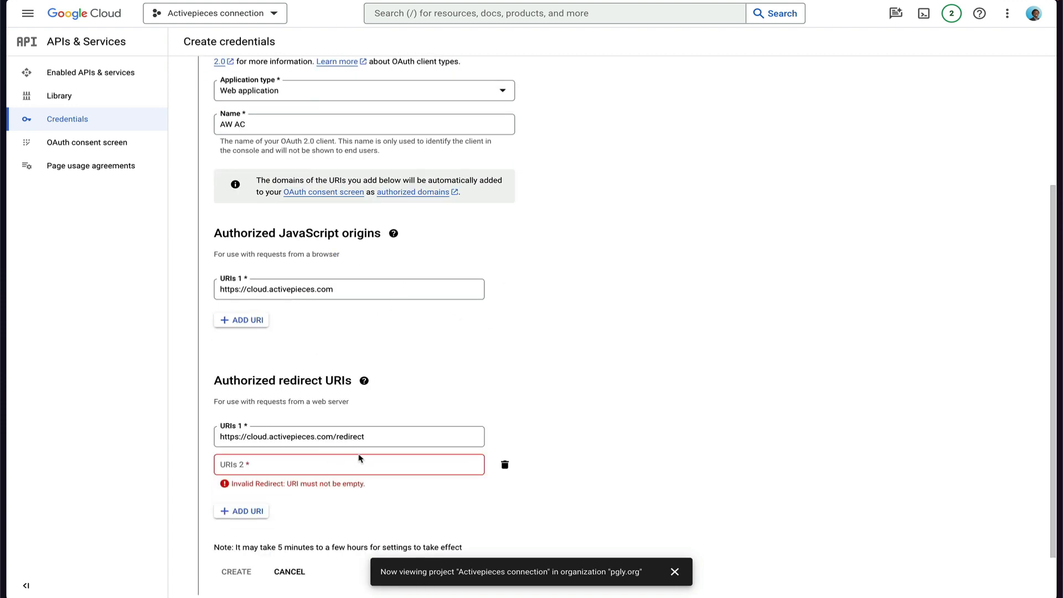
click(505, 465)
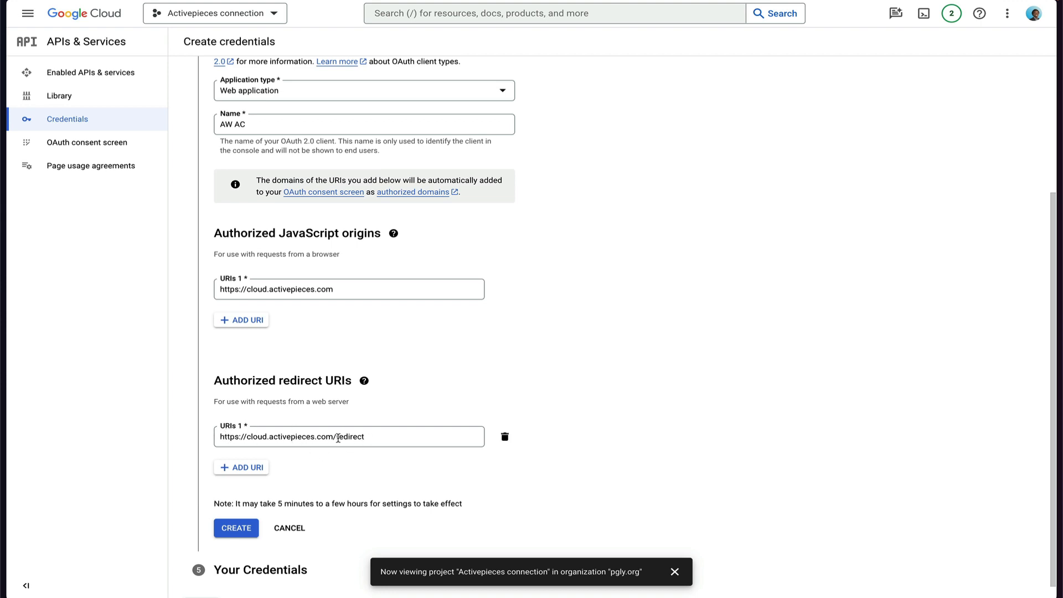
click(244, 532)
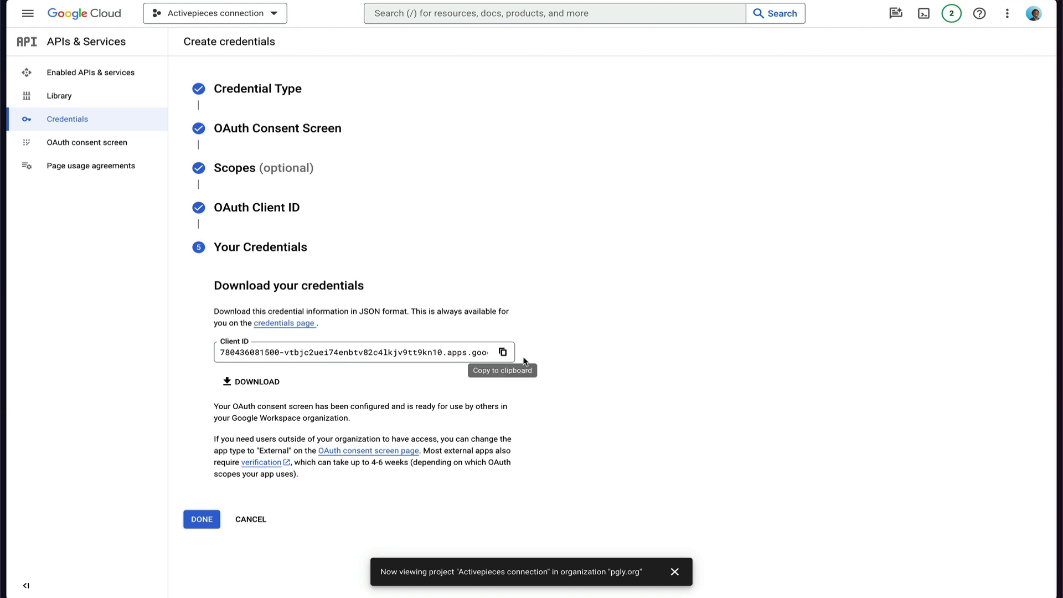
Copy the new Client ID, finish the wizard, and go to the Credentials list.
click(502, 352)
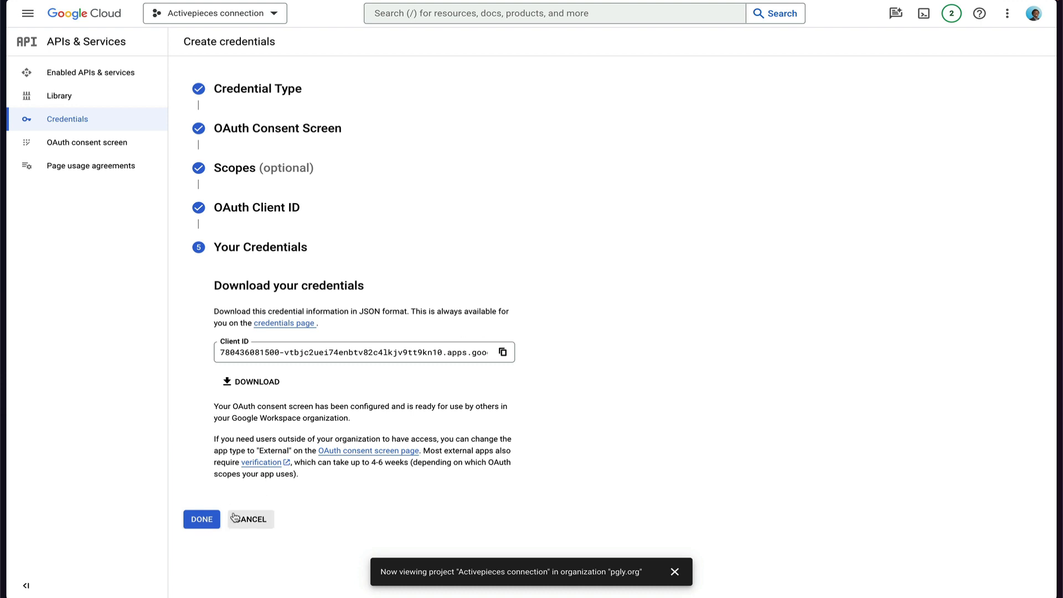
click(200, 519)
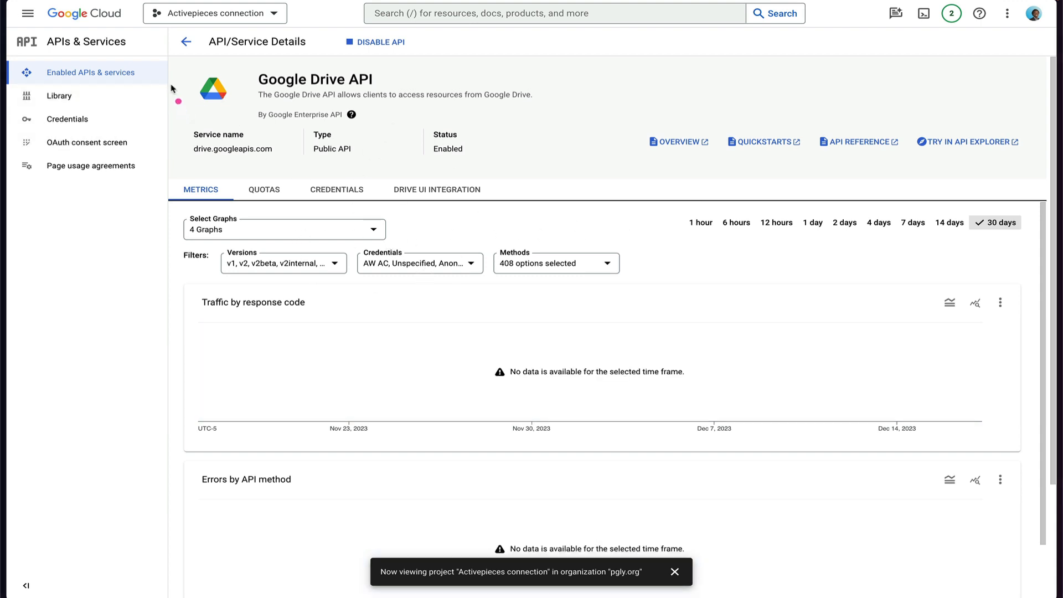
drag(173, 86, 100, 119)
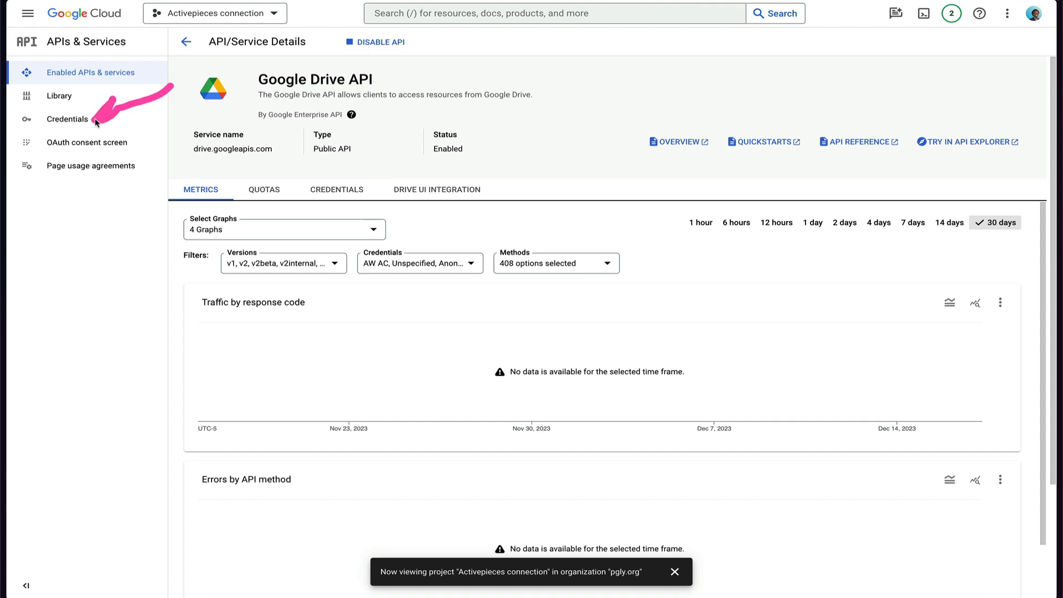
click(67, 120)
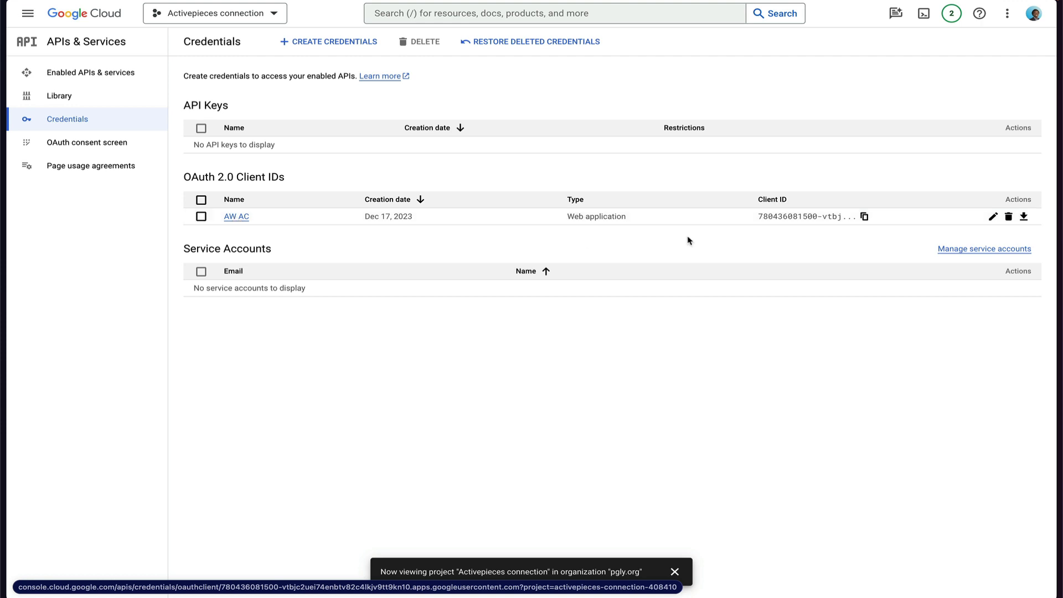
Open the AW AC OAuth client's details and copy its Client ID.
click(244, 216)
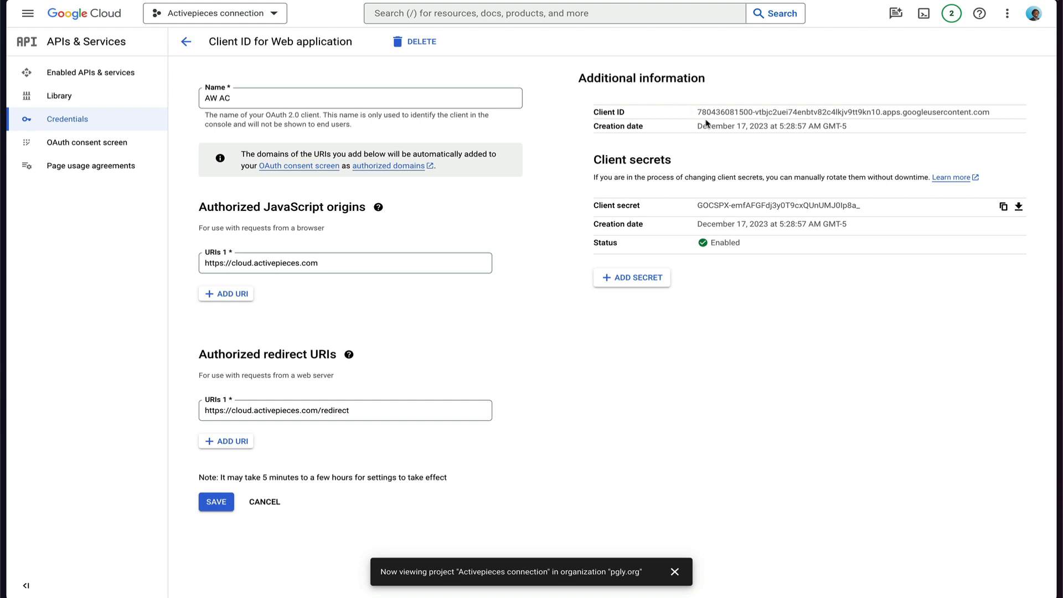
drag(1003, 114, 697, 112)
drag(703, 206, 860, 206)
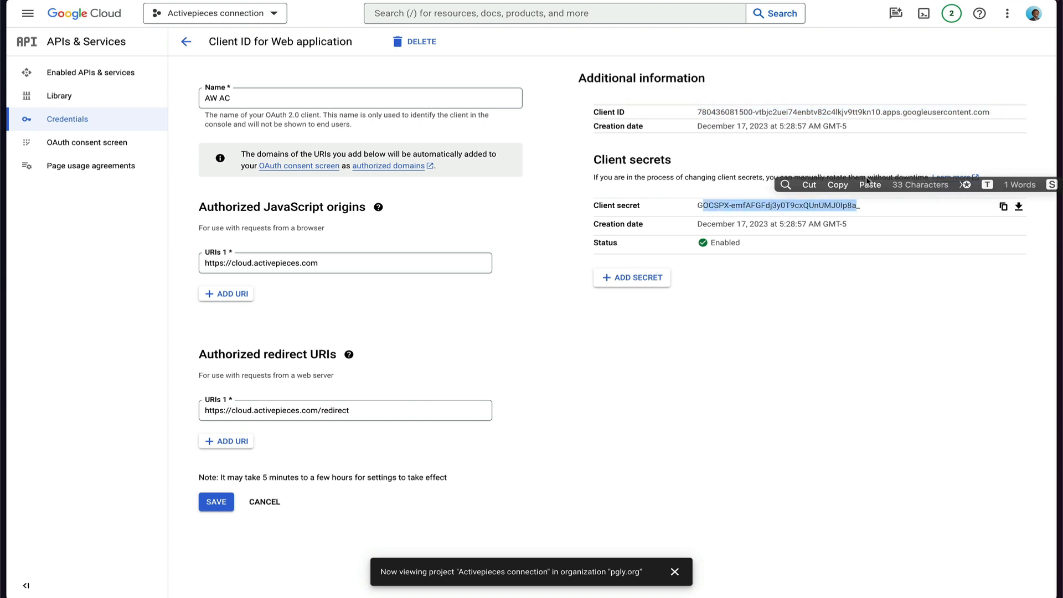
double_click(936, 112)
drag(1008, 112, 692, 111)
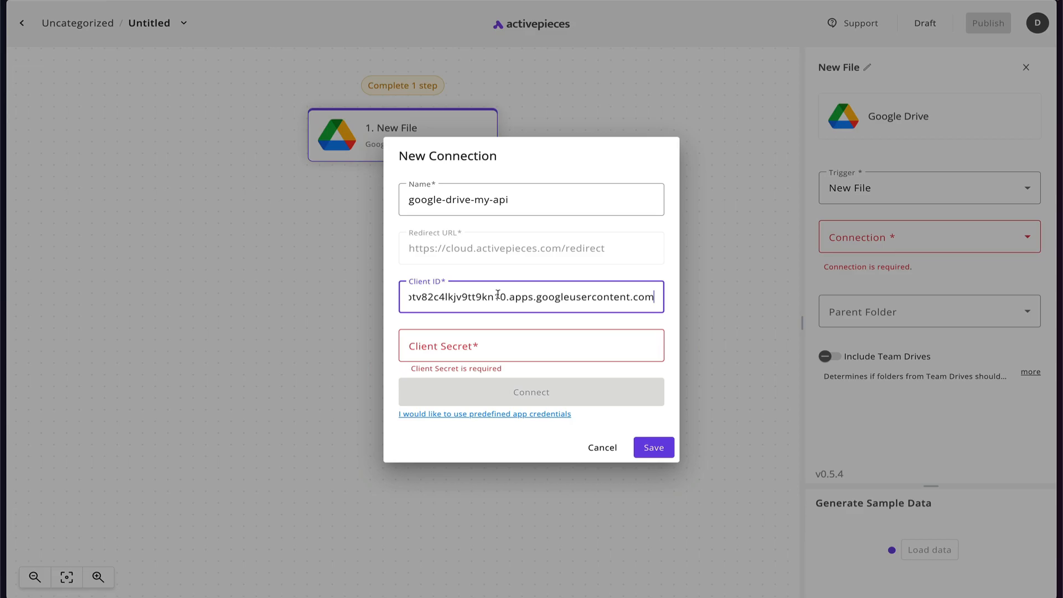
Paste the AW AC client secret into Activepieces' Client Secret field and connect to Google.
key(ctrl+Tab)
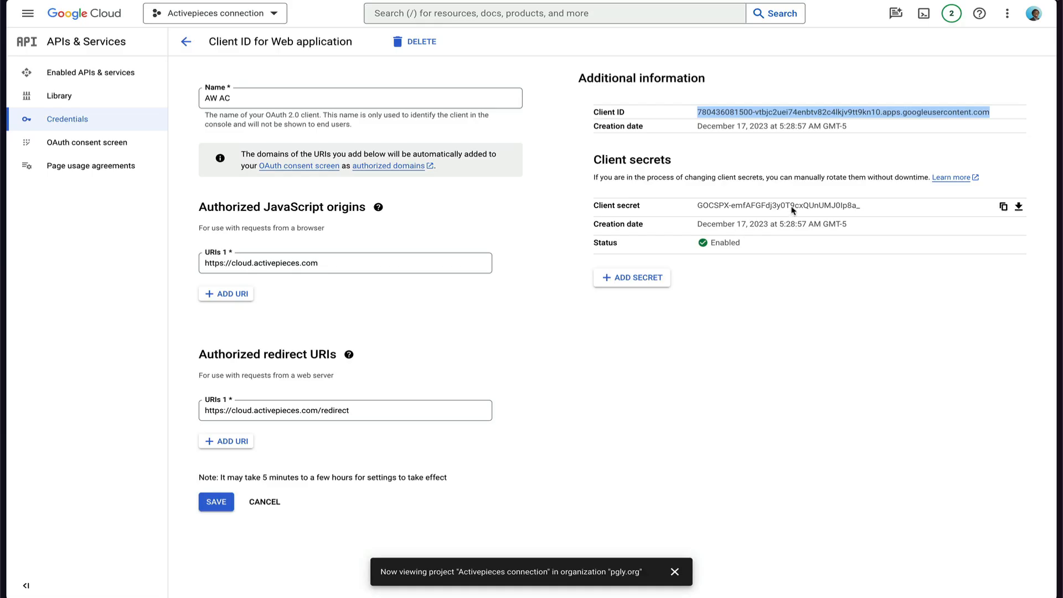
click(1003, 208)
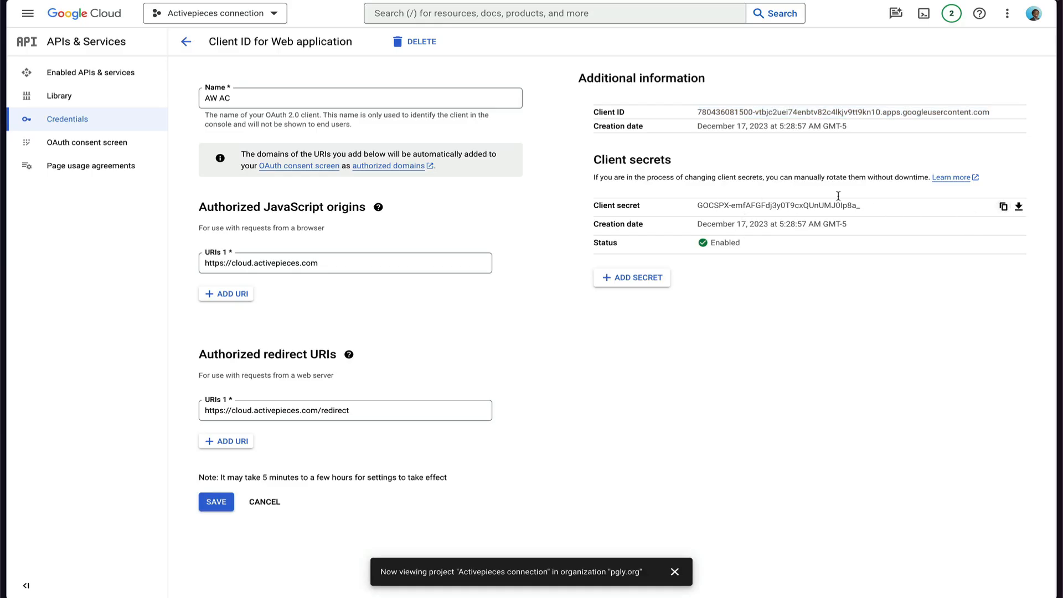
key(ctrl+Tab)
click(462, 344)
key(ctrl+v)
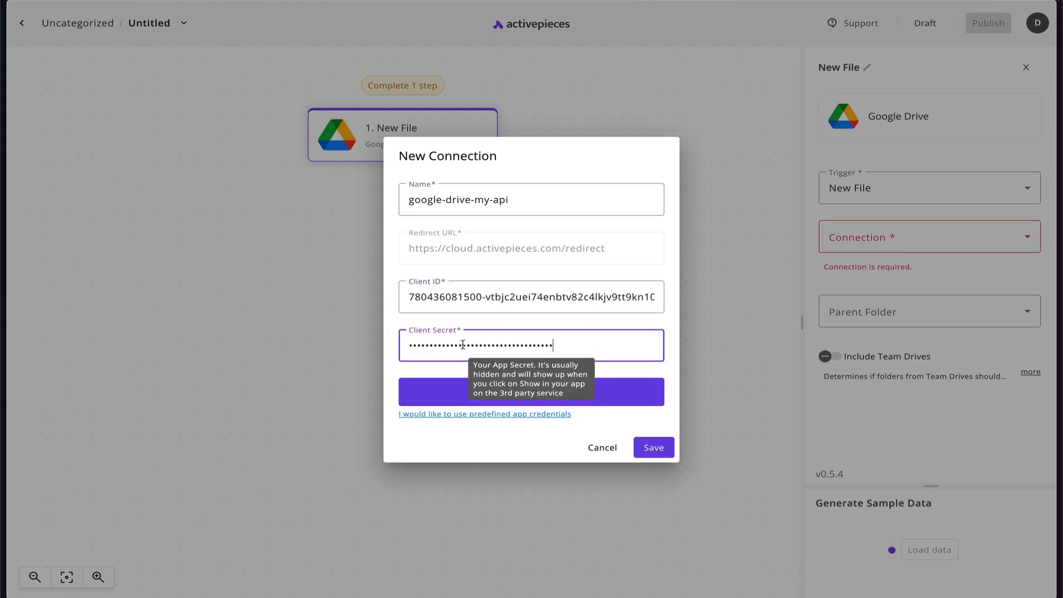
click(448, 396)
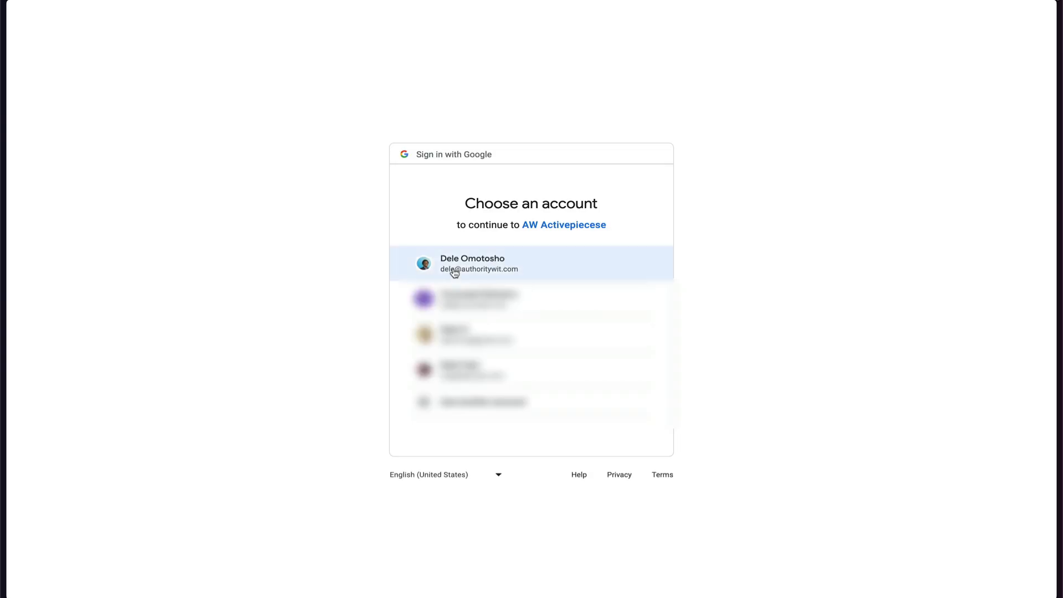
Pick the Google account and allow AW Activepiecese to manage Google Drive files.
click(454, 272)
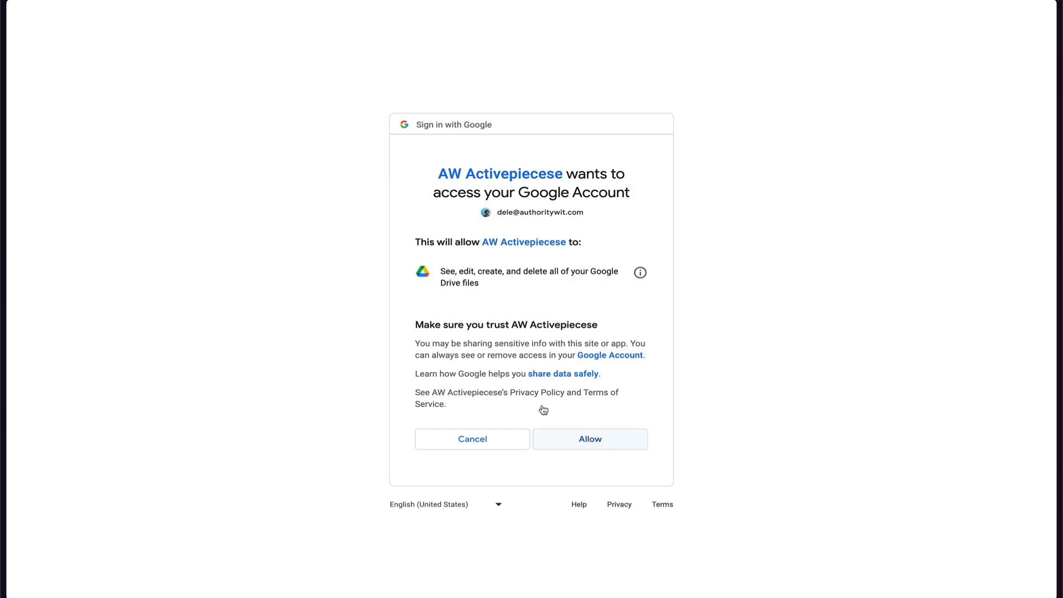
click(597, 440)
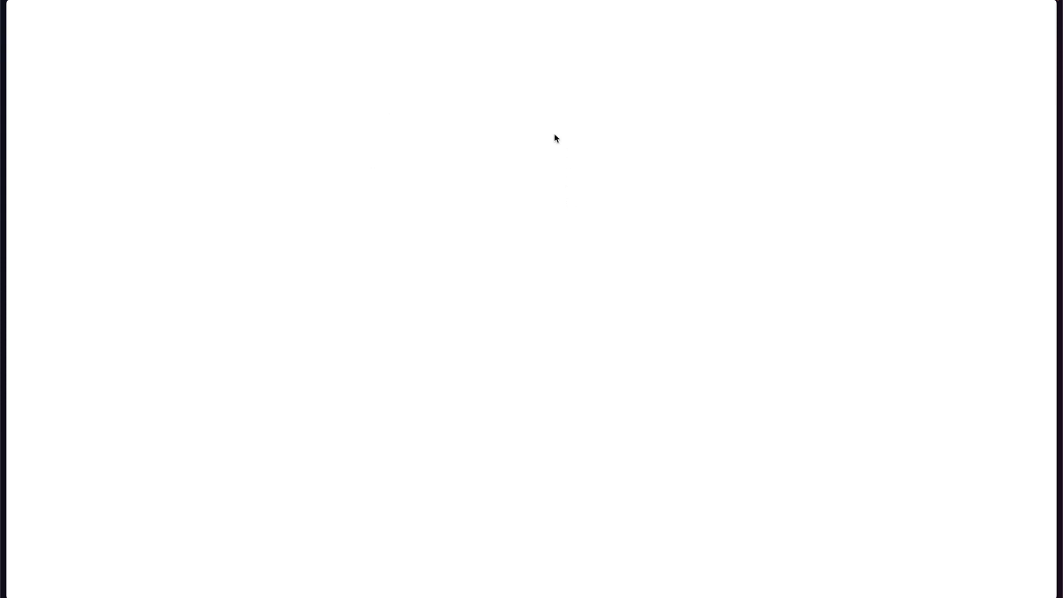